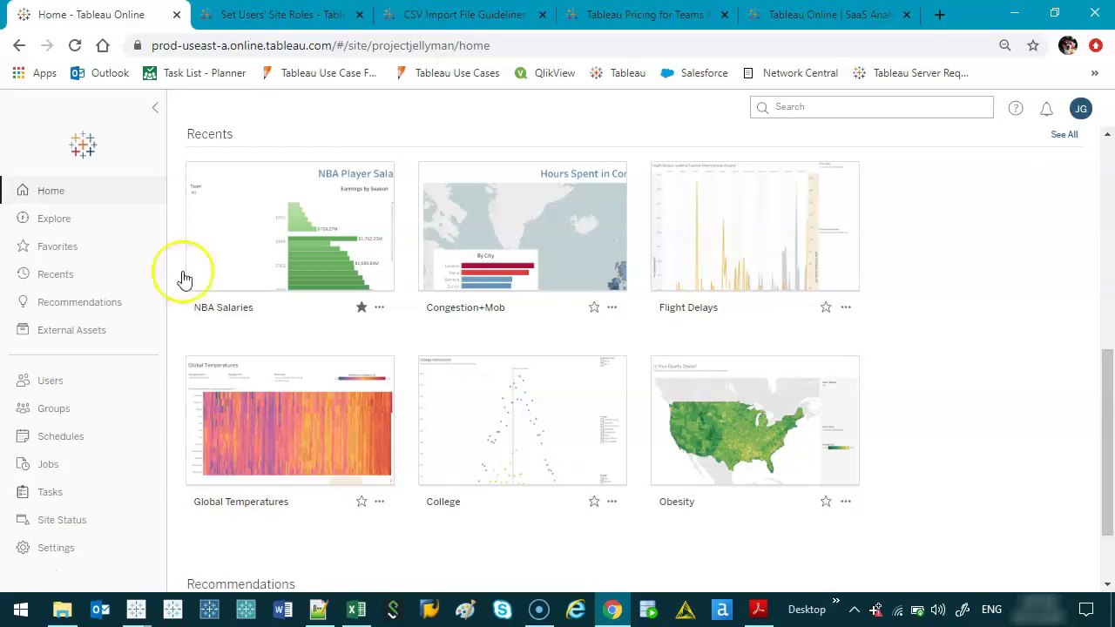
Step: Circle the Creator, Explorer and Viewer price cards, highlight the Viewer heading, and bring up the site roles PDF
{"action": "left_click", "coordinate": [621, 17]}
{"action": "scroll", "coordinate": [575, 404], "scroll_direction": "down", "scroll_amount": 4}
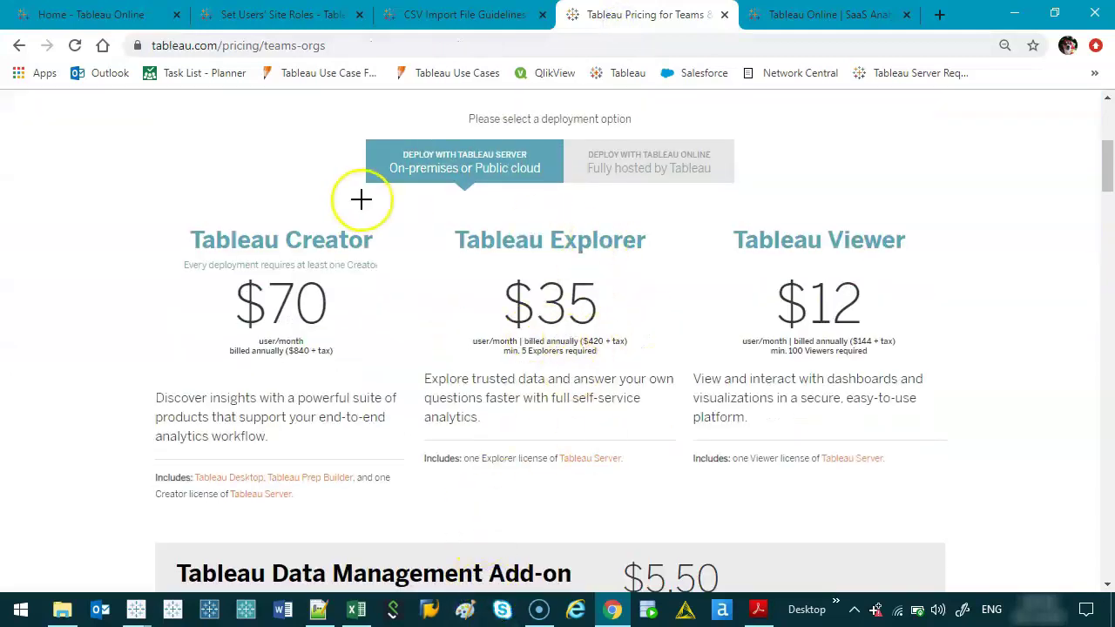
{"action": "mouse_move", "coordinate": [433, 213]}
{"action": "left_mouse_down"}
{"action": "mouse_move", "coordinate": [687, 221]}
{"action": "mouse_move", "coordinate": [480, 468]}
{"action": "mouse_move", "coordinate": [460, 130]}
{"action": "left_mouse_up"}
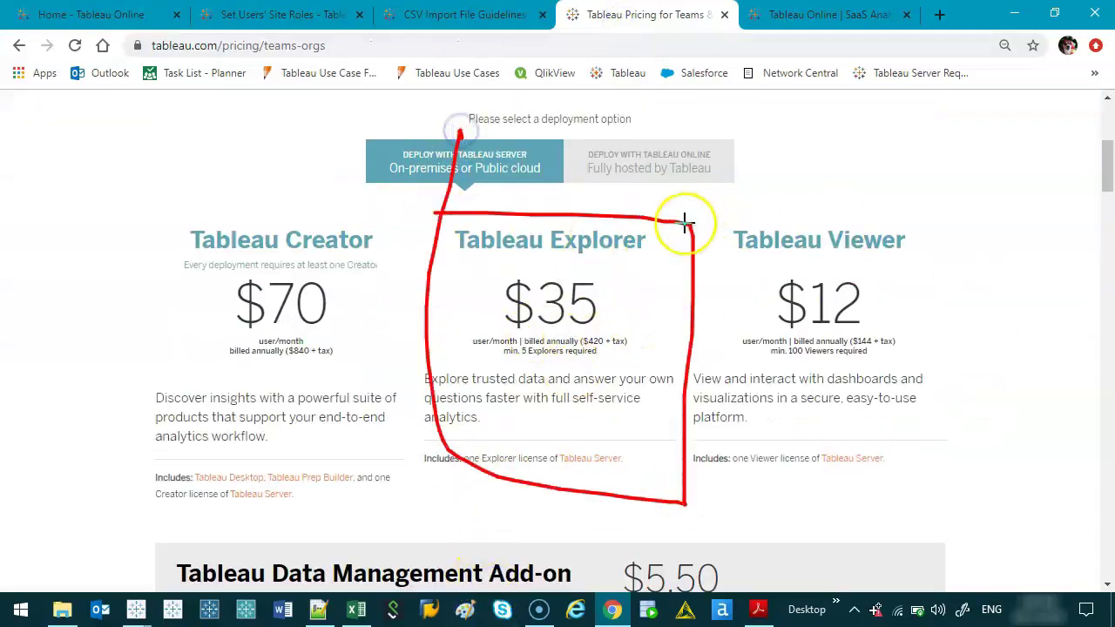
{"action": "mouse_move", "coordinate": [685, 224]}
{"action": "left_mouse_down"}
{"action": "mouse_move", "coordinate": [917, 430]}
{"action": "mouse_move", "coordinate": [658, 344]}
{"action": "left_mouse_up"}
{"action": "mouse_move", "coordinate": [445, 230]}
{"action": "left_mouse_down"}
{"action": "mouse_move", "coordinate": [339, 174]}
{"action": "mouse_move", "coordinate": [137, 193]}
{"action": "mouse_move", "coordinate": [251, 462]}
{"action": "mouse_move", "coordinate": [495, 248]}
{"action": "left_mouse_up"}
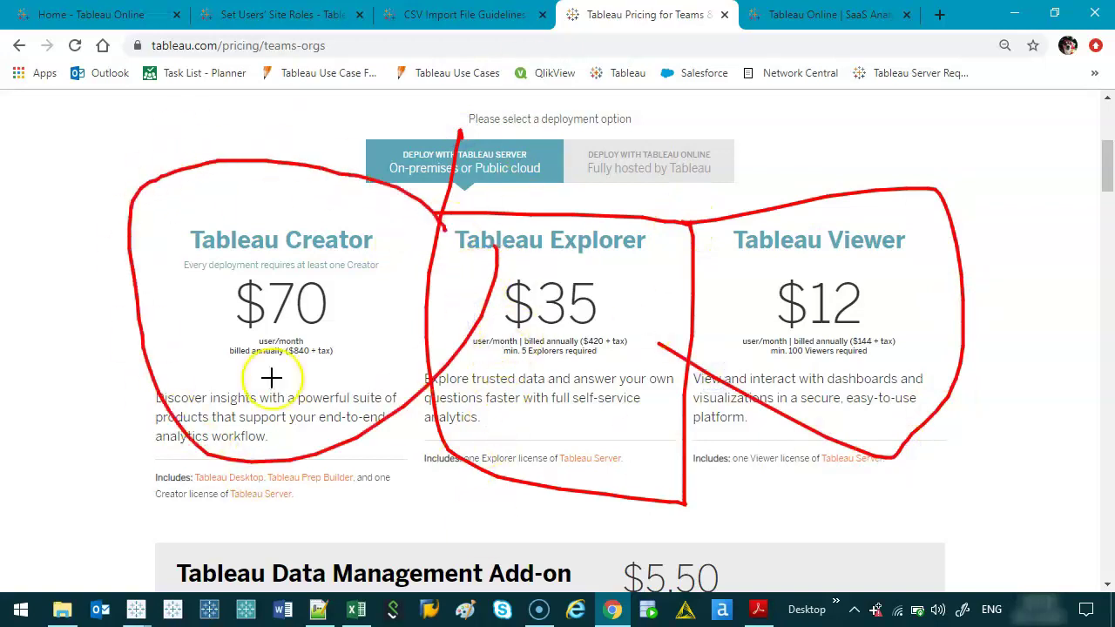
{"action": "key", "text": "Escape"}
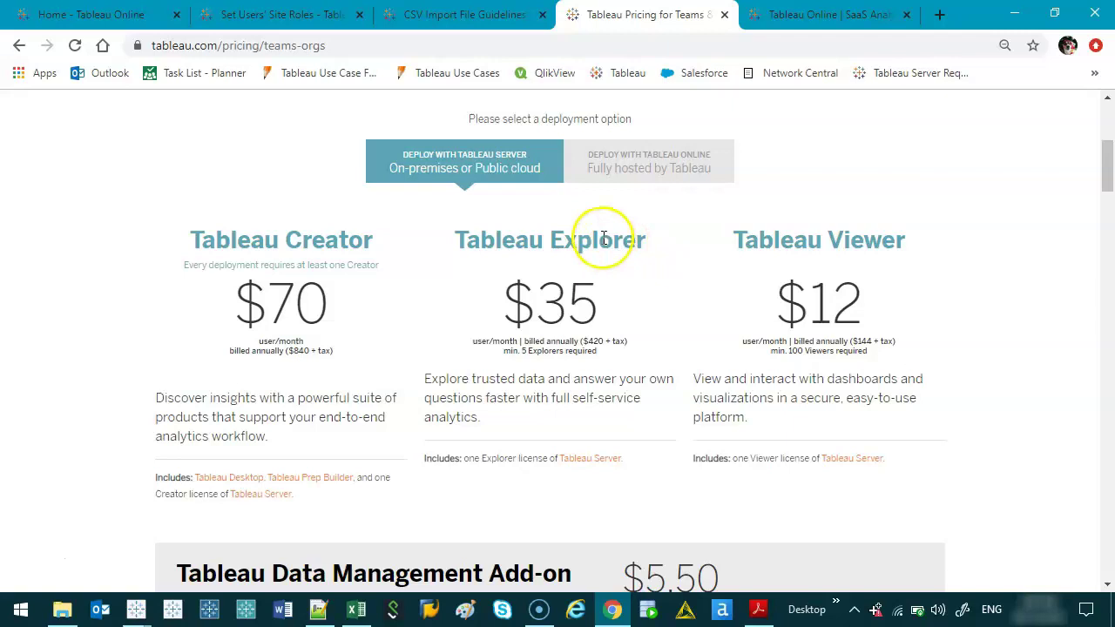
{"action": "left_click_drag", "start_coordinate": [733, 241], "coordinate": [906, 247]}
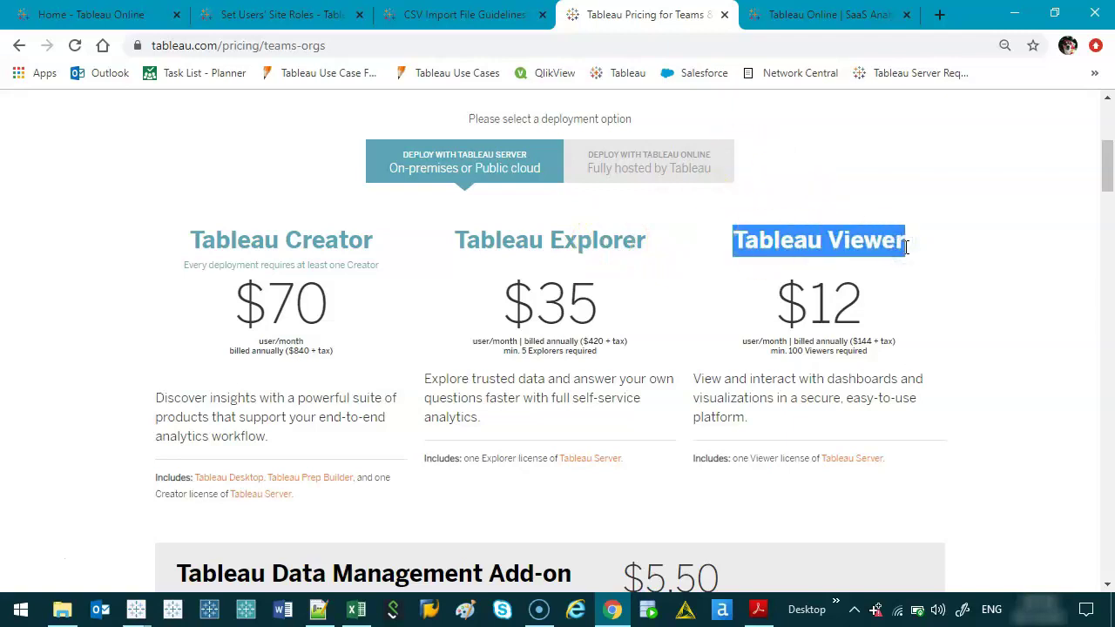
{"action": "left_click", "coordinate": [758, 610]}
Step: Circle the Site and User Management rows, the Explorer column and the Publishing rows in the roles table
{"action": "scroll", "coordinate": [638, 286], "scroll_direction": "down", "scroll_amount": 5}
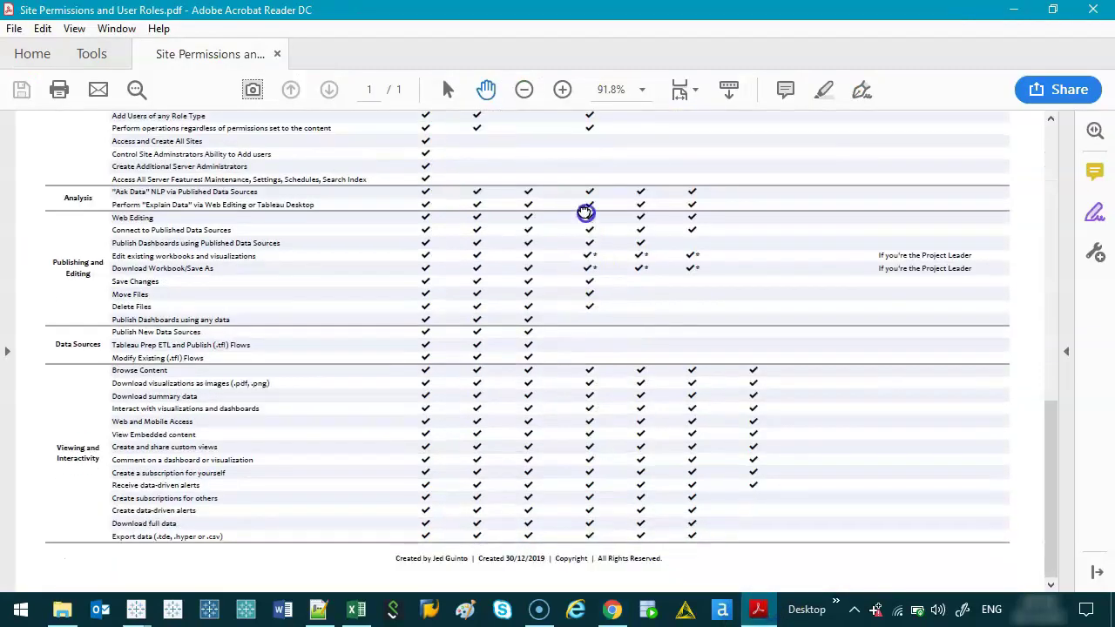
{"action": "left_click_drag", "start_coordinate": [585, 214], "coordinate": [621, 530]}
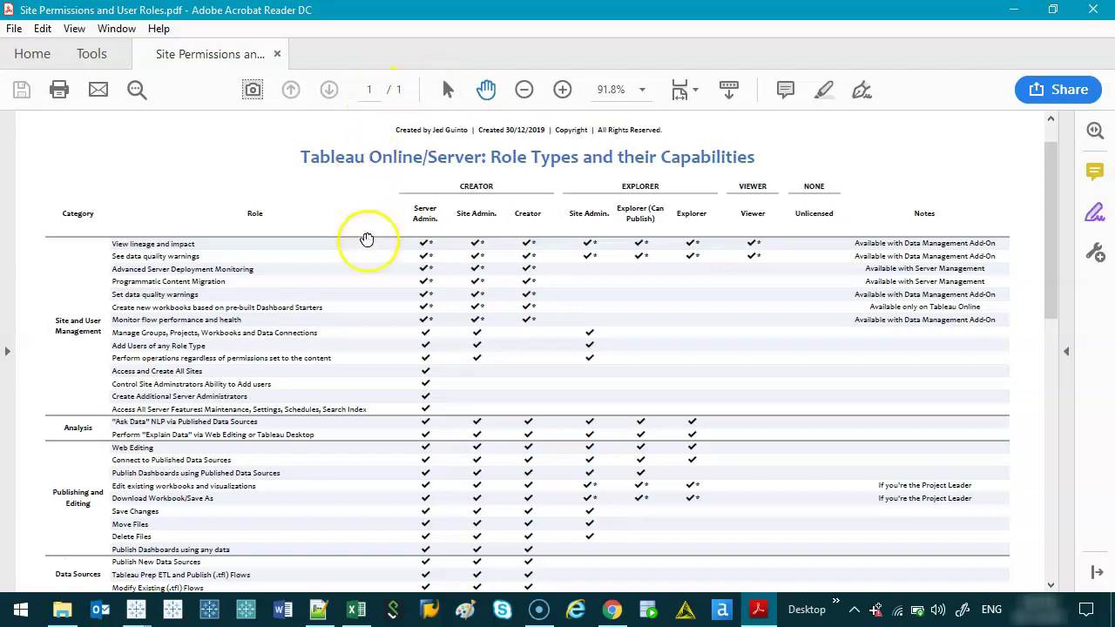
{"action": "left_click_drag", "start_coordinate": [61, 198], "coordinate": [541, 275]}
{"action": "mouse_move", "coordinate": [548, 316]}
{"action": "left_mouse_down"}
{"action": "mouse_move", "coordinate": [77, 410]}
{"action": "mouse_move", "coordinate": [78, 219]}
{"action": "left_mouse_up"}
{"action": "mouse_move", "coordinate": [573, 429]}
{"action": "left_mouse_down"}
{"action": "mouse_move", "coordinate": [621, 534]}
{"action": "mouse_move", "coordinate": [696, 439]}
{"action": "mouse_move", "coordinate": [619, 418]}
{"action": "left_mouse_up"}
{"action": "mouse_move", "coordinate": [48, 450]}
{"action": "left_mouse_down"}
{"action": "mouse_move", "coordinate": [395, 438]}
{"action": "mouse_move", "coordinate": [163, 514]}
{"action": "mouse_move", "coordinate": [97, 444]}
{"action": "left_mouse_up"}
Step: Clear the table annotations and minimize the roles PDF in Acrobat
{"action": "key", "text": "Escape"}
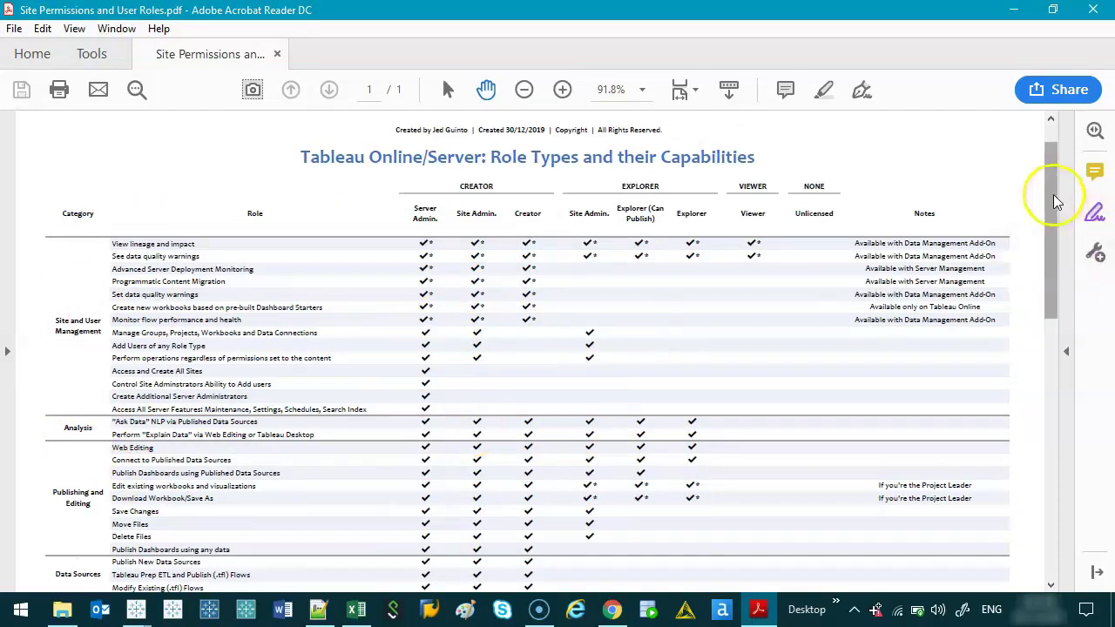
{"action": "left_click_drag", "start_coordinate": [1055, 202], "coordinate": [1010, 187]}
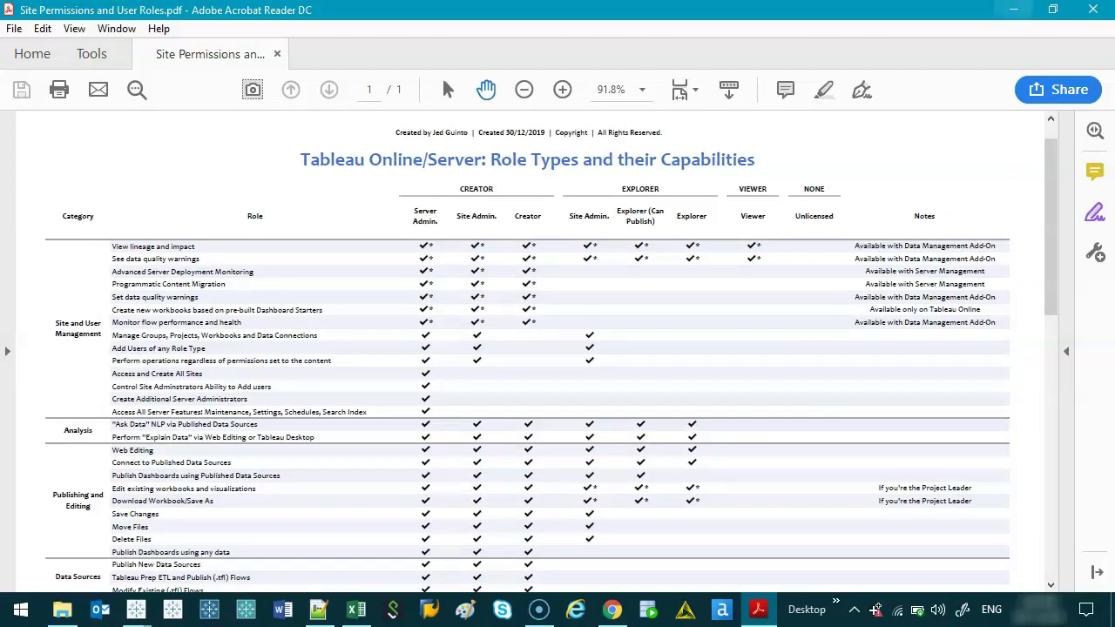
{"action": "left_click", "coordinate": [1013, 9]}
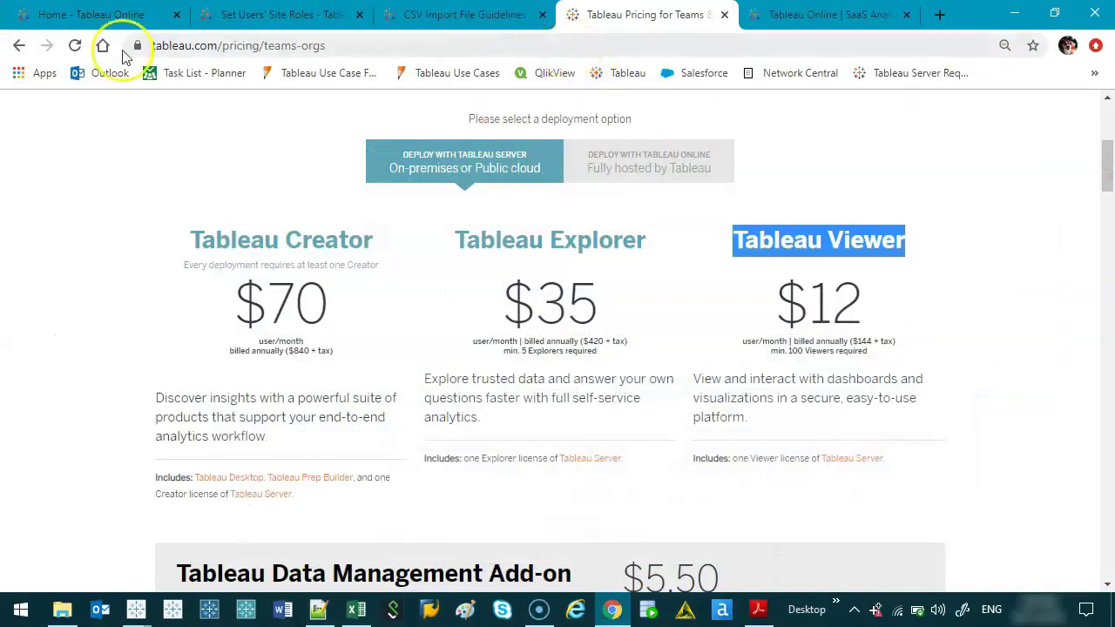
Step: Return to the Tableau Online home tab and open the site's Users page
{"action": "left_click", "coordinate": [61, 14]}
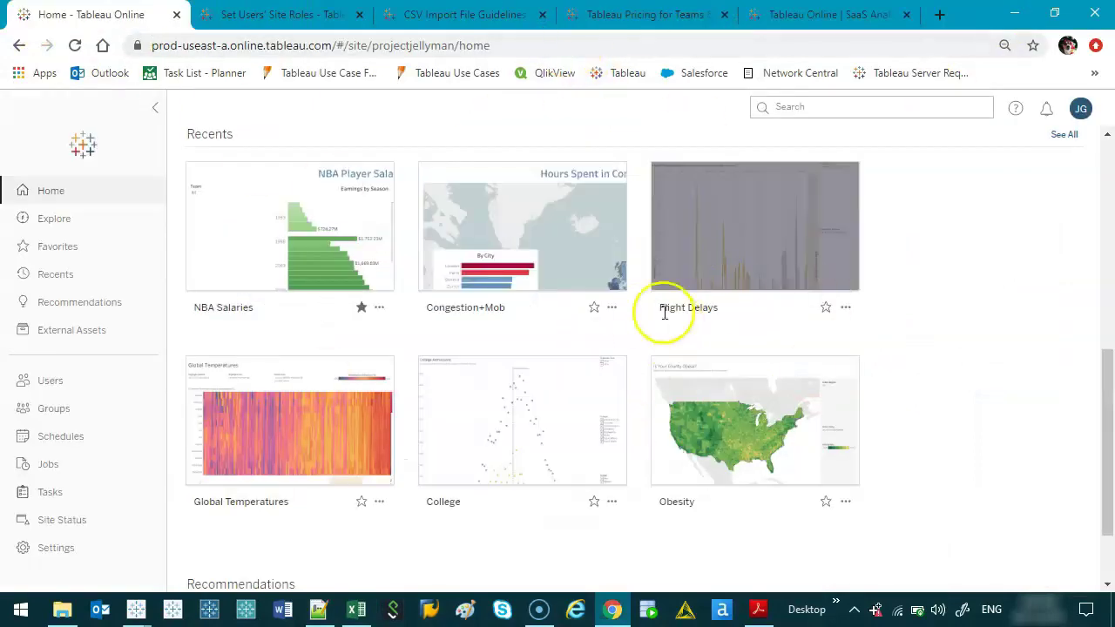
{"action": "scroll", "coordinate": [708, 357], "scroll_direction": "up", "scroll_amount": 2}
{"action": "scroll", "coordinate": [708, 357], "scroll_direction": "up", "scroll_amount": 5}
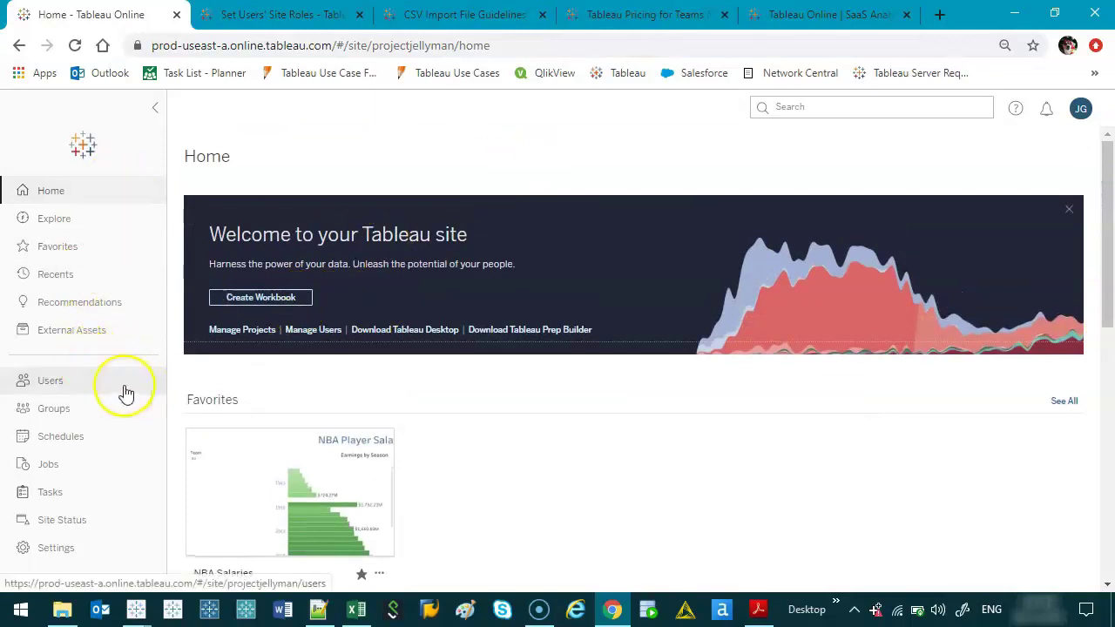
{"action": "mouse_move", "coordinate": [89, 364]}
{"action": "left_mouse_down"}
{"action": "mouse_move", "coordinate": [27, 409]}
{"action": "mouse_move", "coordinate": [98, 366]}
{"action": "left_mouse_up"}
{"action": "left_click", "coordinate": [66, 385]}
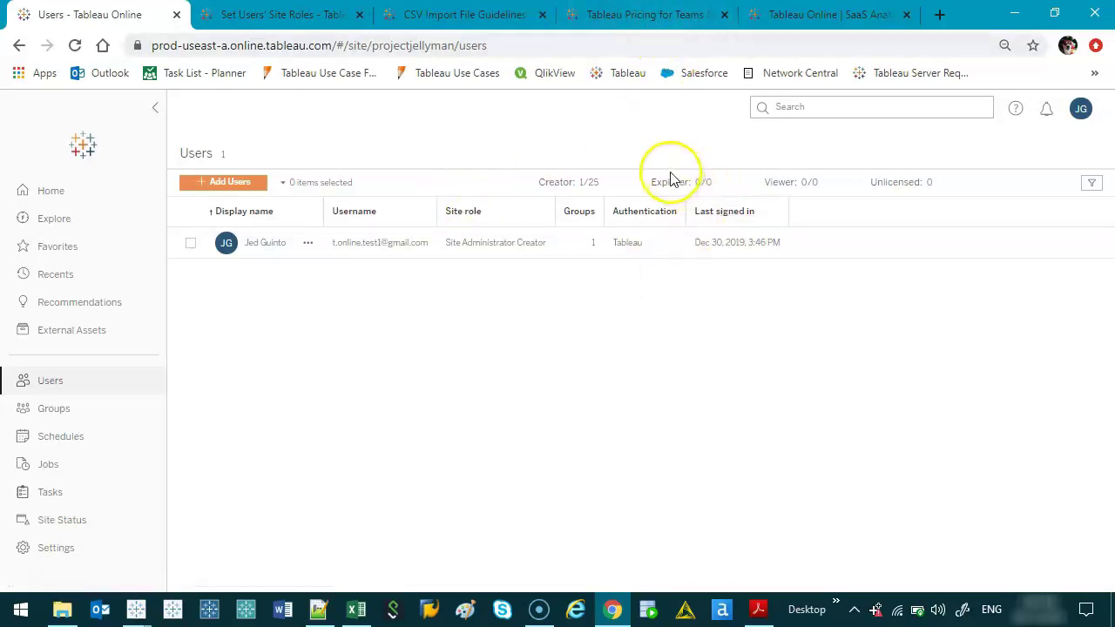
Step: Highlight the Explorer 0/0 licence count and point out the Add Users button
{"action": "left_click_drag", "start_coordinate": [653, 184], "coordinate": [725, 199]}
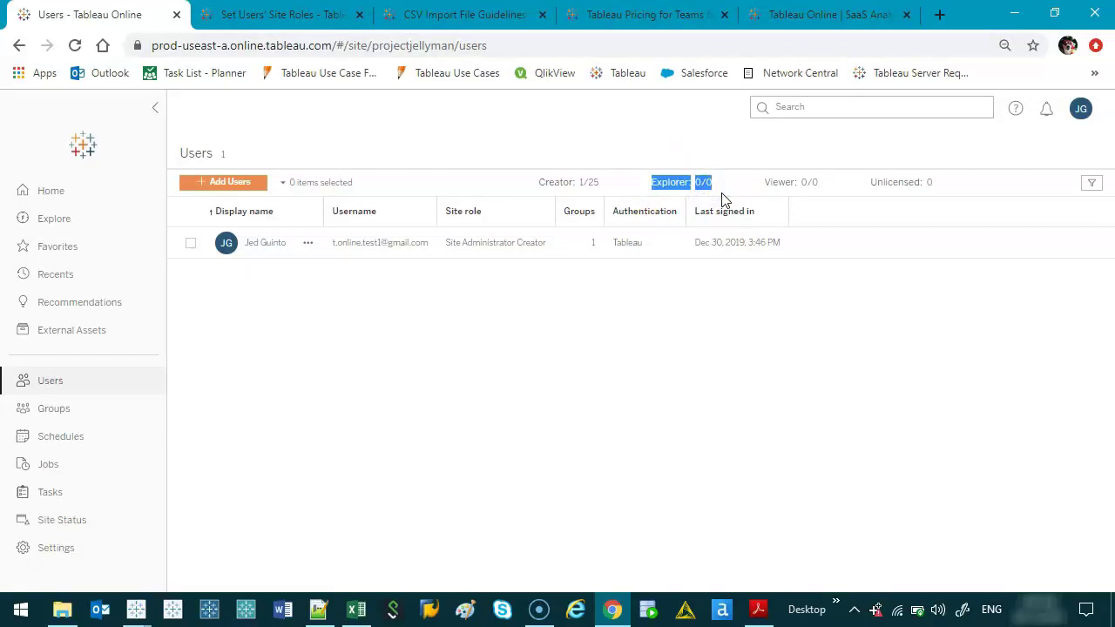
{"action": "left_click", "coordinate": [652, 186]}
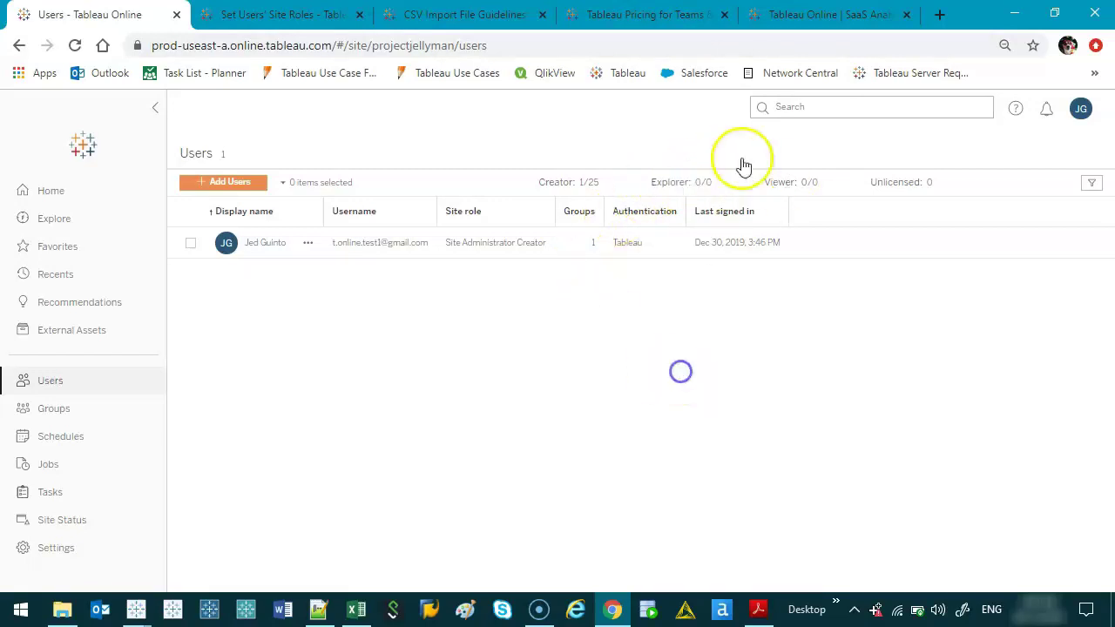
{"action": "double_click", "coordinate": [702, 183]}
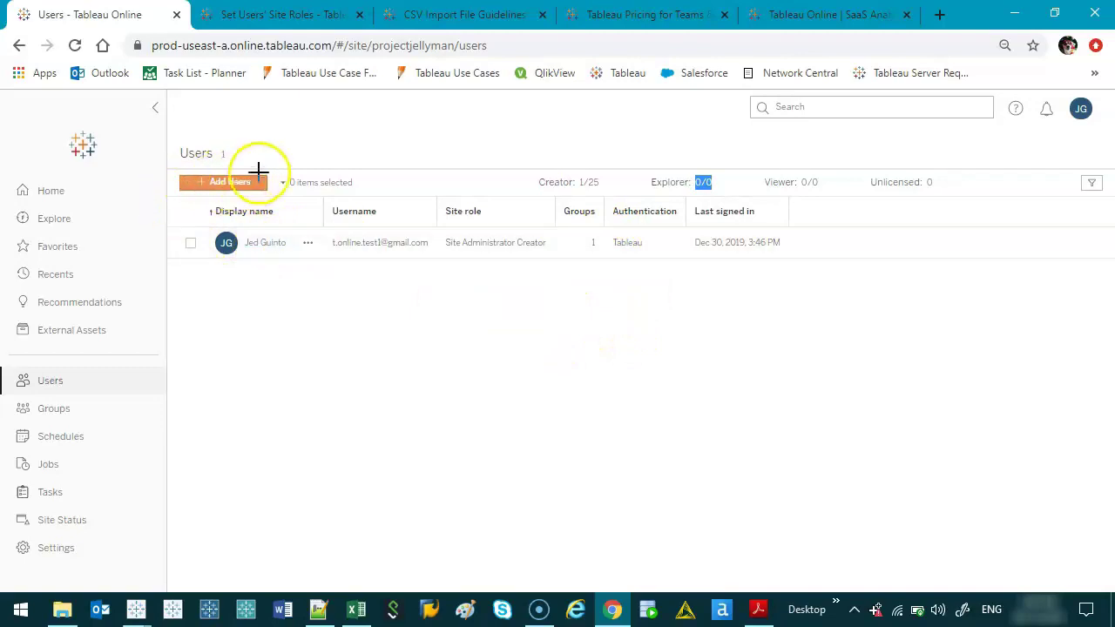
{"action": "mouse_move", "coordinate": [262, 169]}
{"action": "left_mouse_down"}
{"action": "mouse_move", "coordinate": [182, 168]}
{"action": "mouse_move", "coordinate": [237, 214]}
{"action": "mouse_move", "coordinate": [281, 169]}
{"action": "left_mouse_up"}
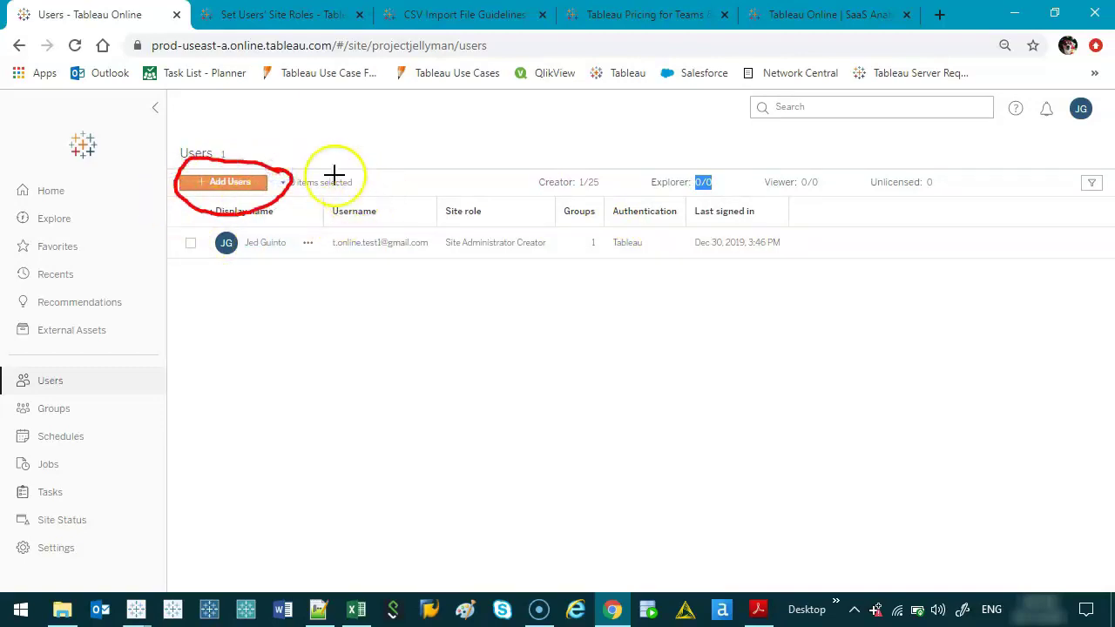
{"action": "key", "text": "Escape"}
Step: Add a user by e-mail, enter the new user's e-mail address, and open the Site role list
{"action": "left_click", "coordinate": [236, 191]}
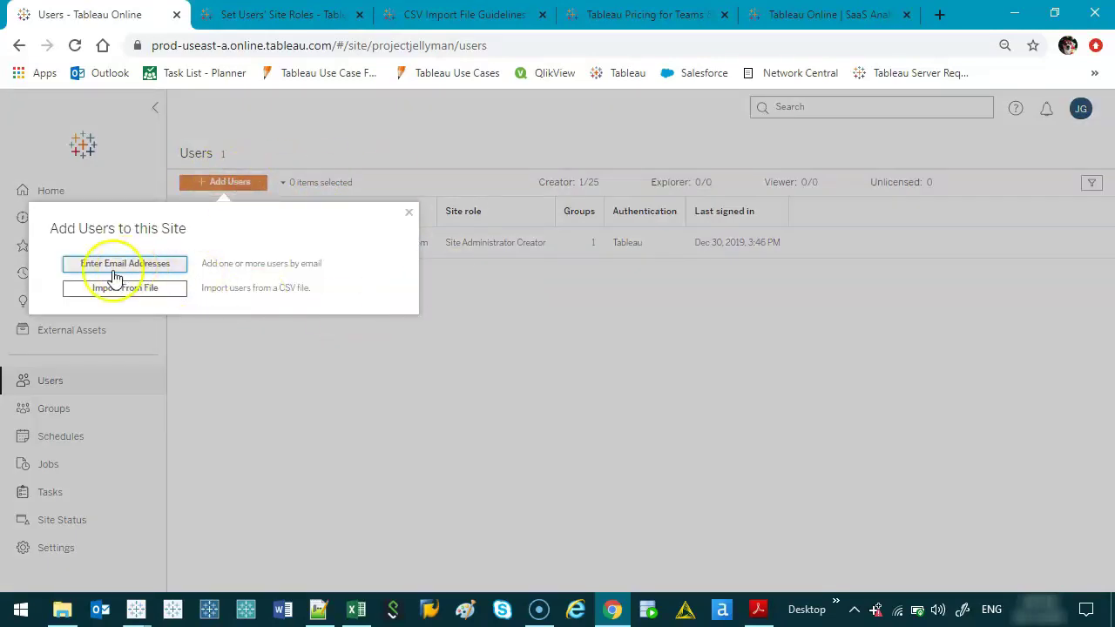
{"action": "left_click", "coordinate": [128, 267]}
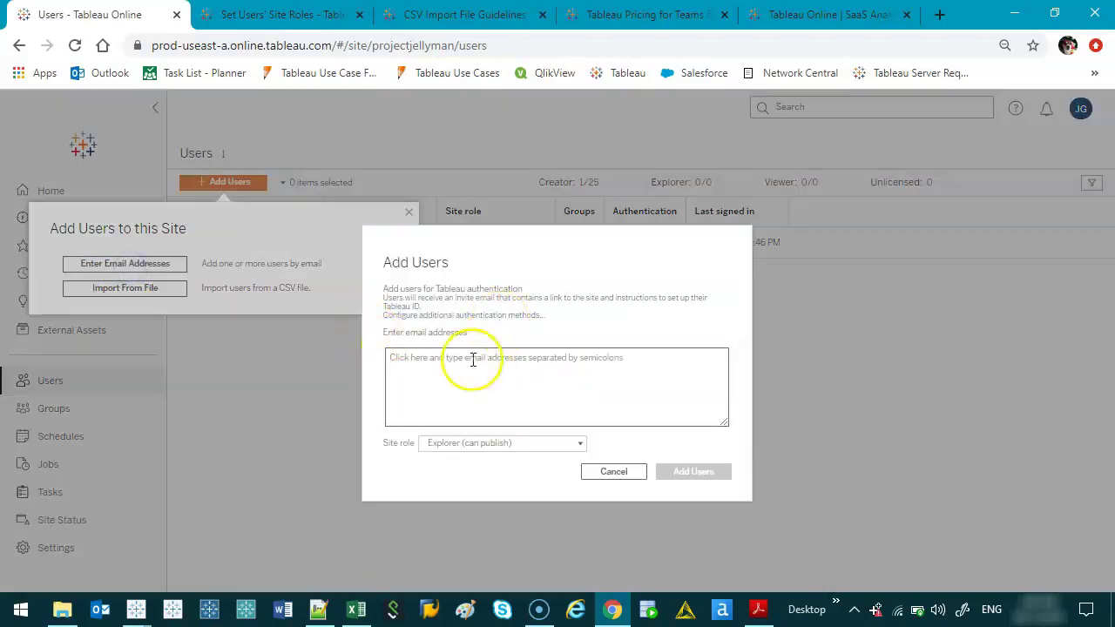
{"action": "left_click", "coordinate": [467, 372]}
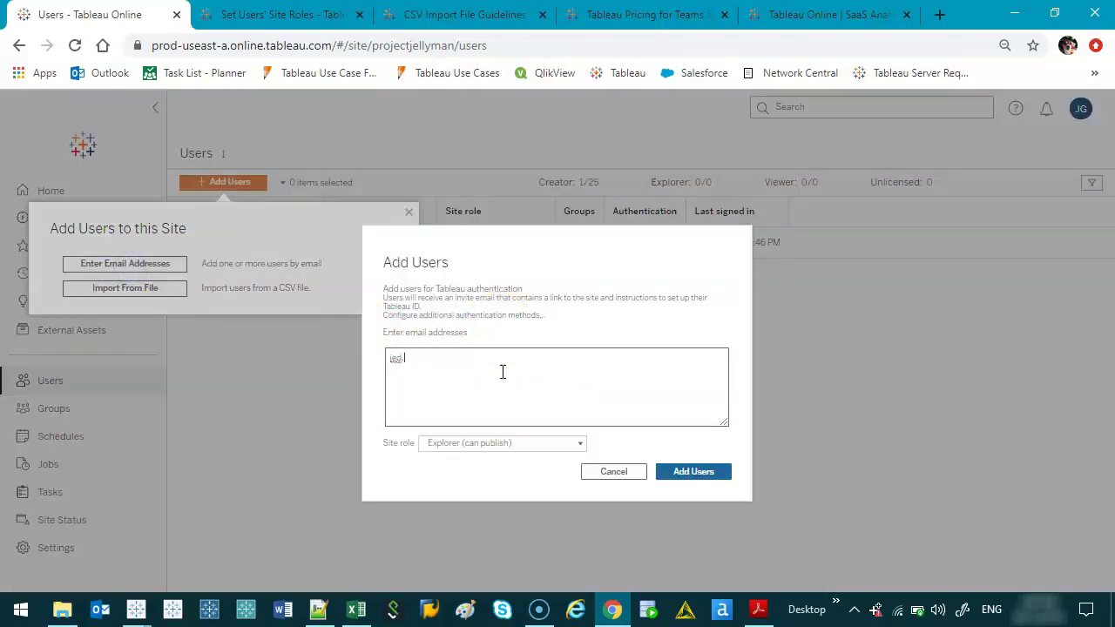
{"action": "left_click", "coordinate": [582, 443]}
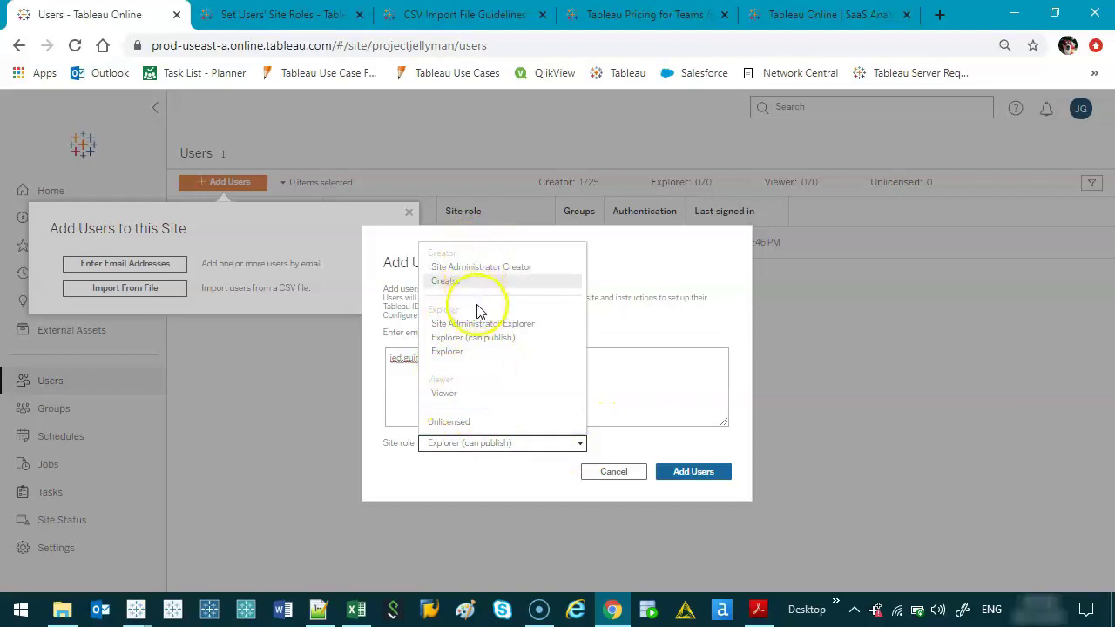
Step: Point out the Explorer (can publish) and Site Administrator Creator roles in the Site role list
{"action": "left_click", "coordinate": [486, 340]}
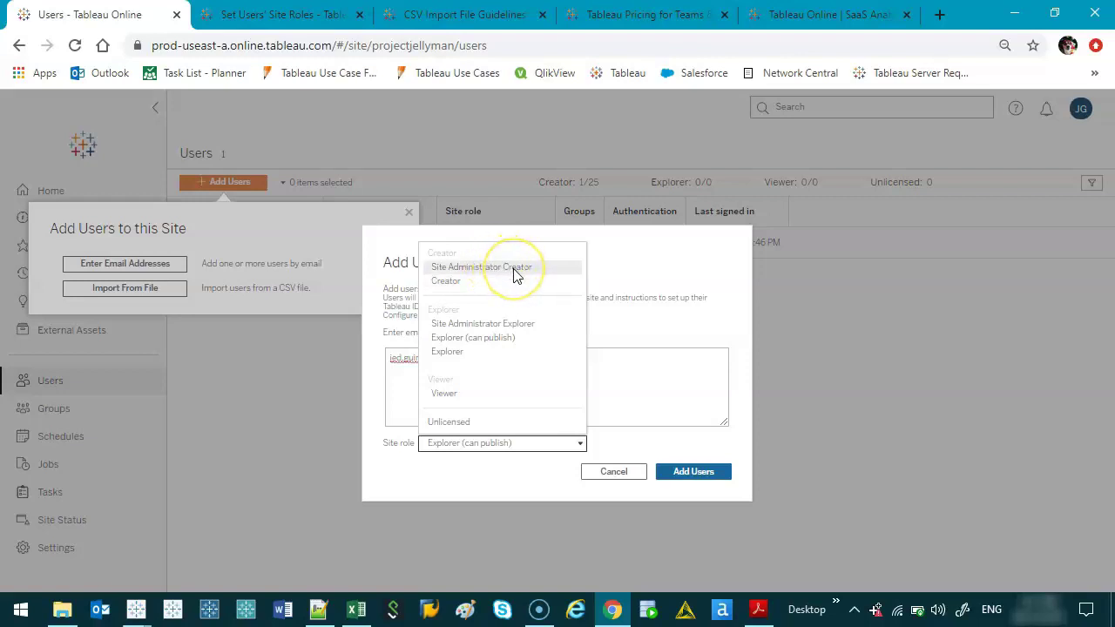
{"action": "left_click", "coordinate": [514, 275]}
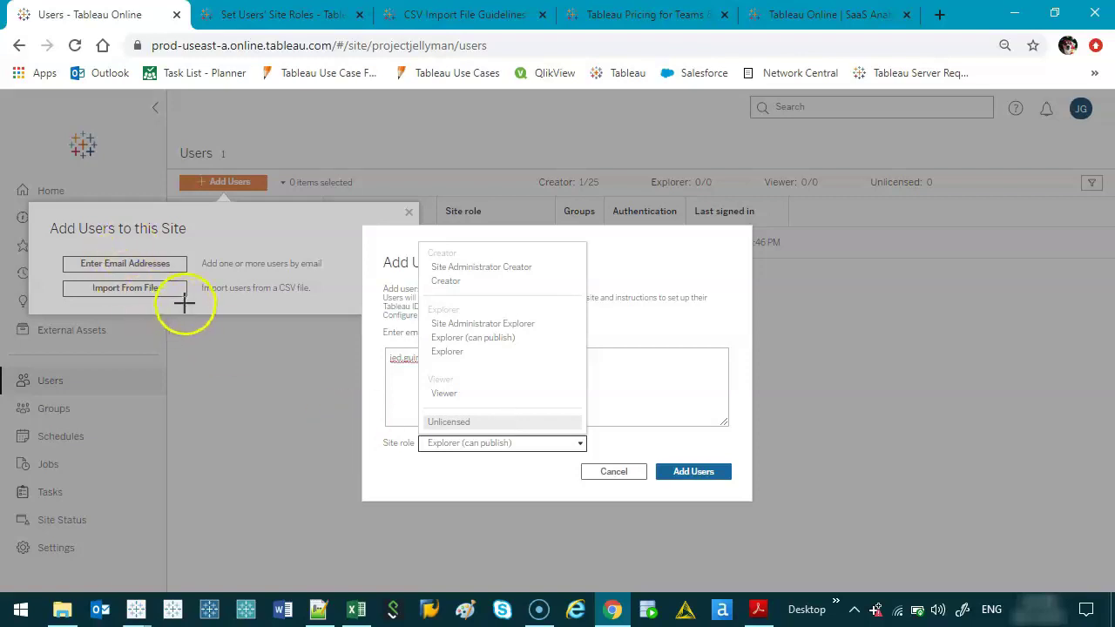
Step: Drag across the Add Users dialog, leaving the entered e-mail and Explorer (can publish) role unchanged
{"action": "mouse_move", "coordinate": [197, 289]}
{"action": "left_mouse_down"}
{"action": "mouse_move", "coordinate": [50, 272]}
{"action": "mouse_move", "coordinate": [144, 279]}
{"action": "left_mouse_up"}
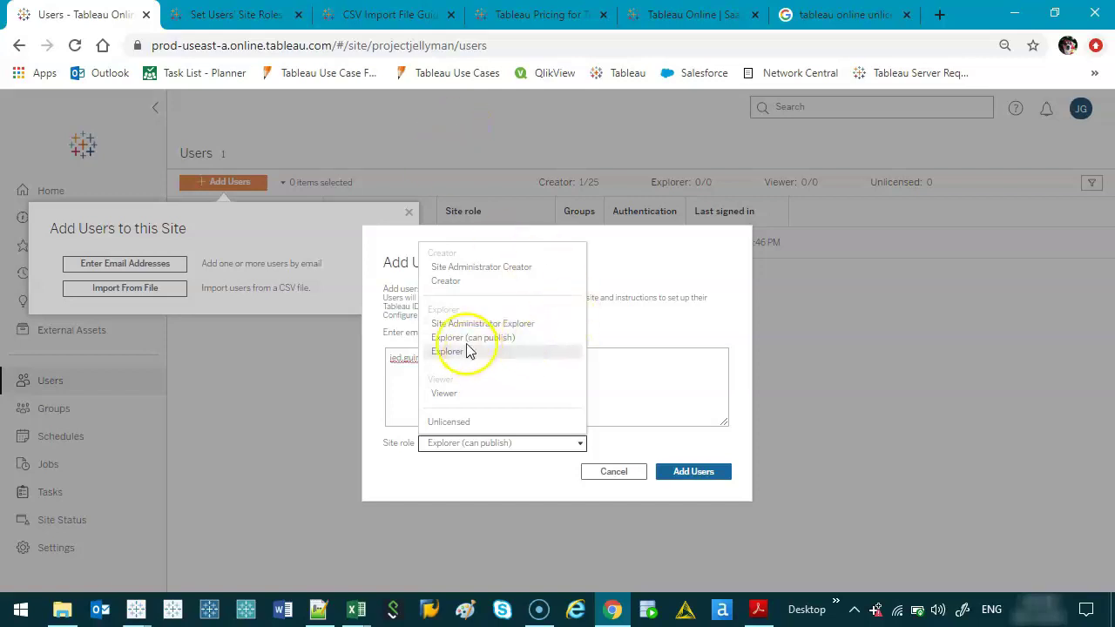
Step: Keep Explorer (can publish) as the role, close the role list, and cancel the invitation
{"action": "left_click", "coordinate": [478, 339]}
{"action": "left_click", "coordinate": [499, 380]}
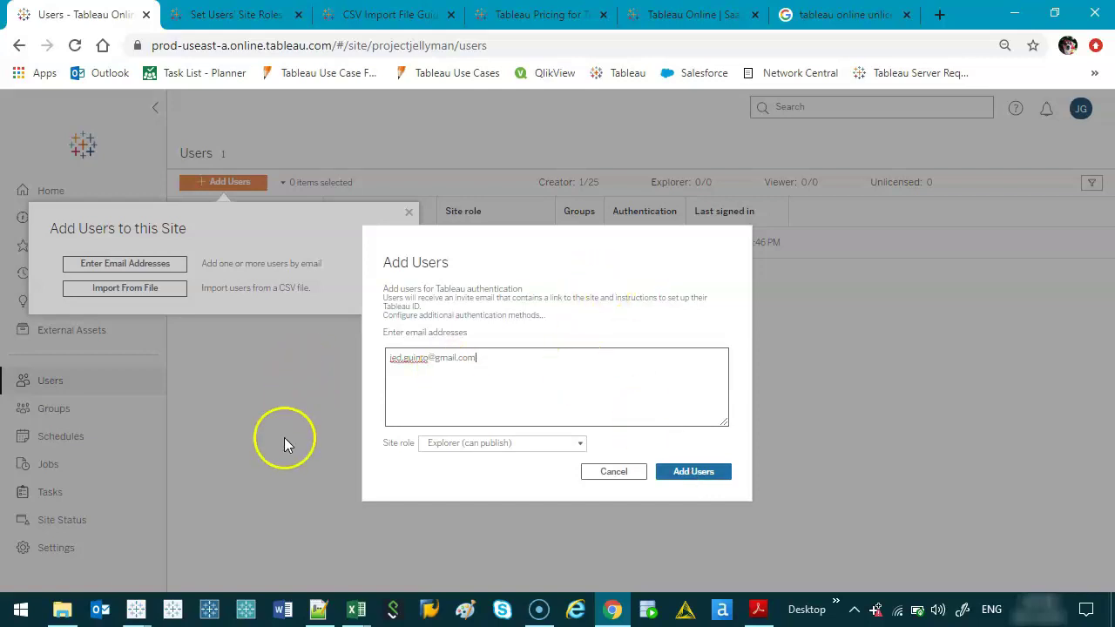
{"action": "left_click", "coordinate": [601, 476]}
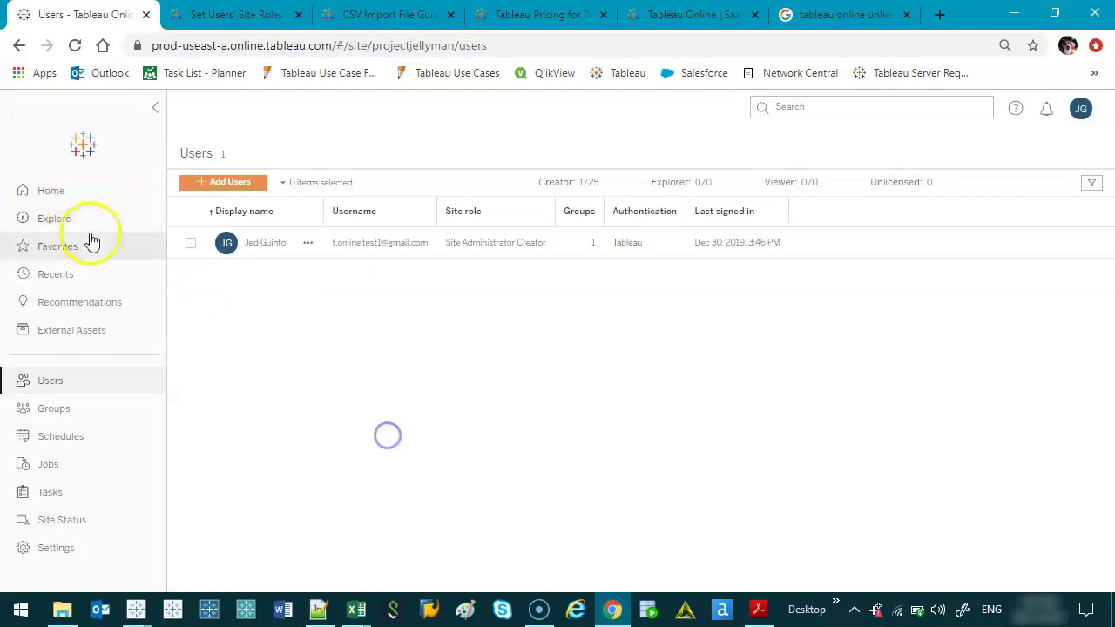
{"action": "left_click", "coordinate": [77, 199]}
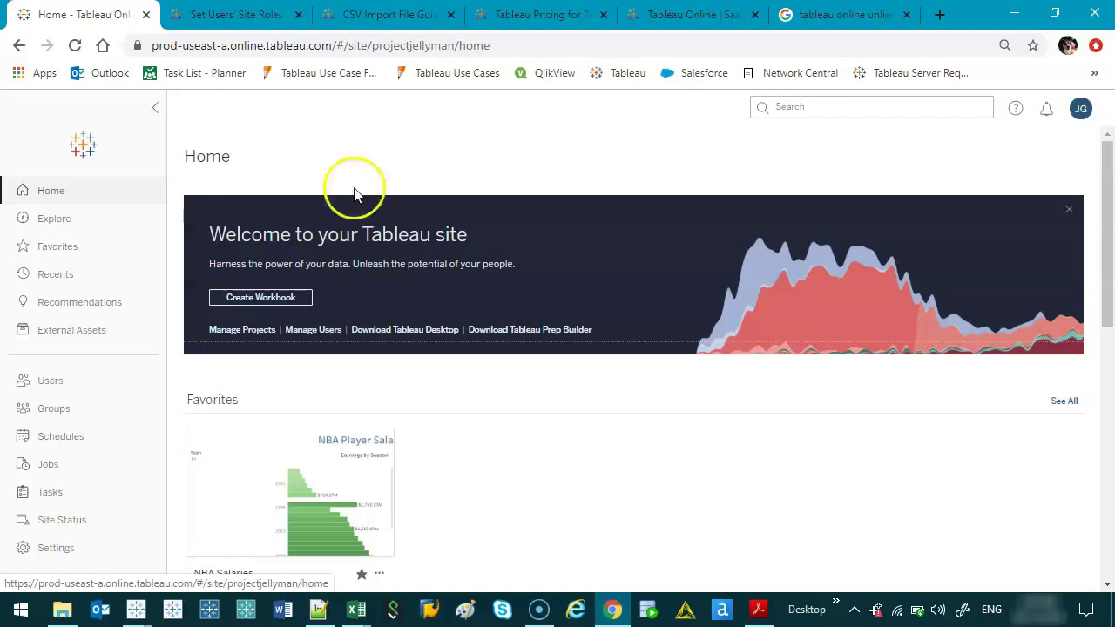
{"action": "left_click", "coordinate": [80, 393]}
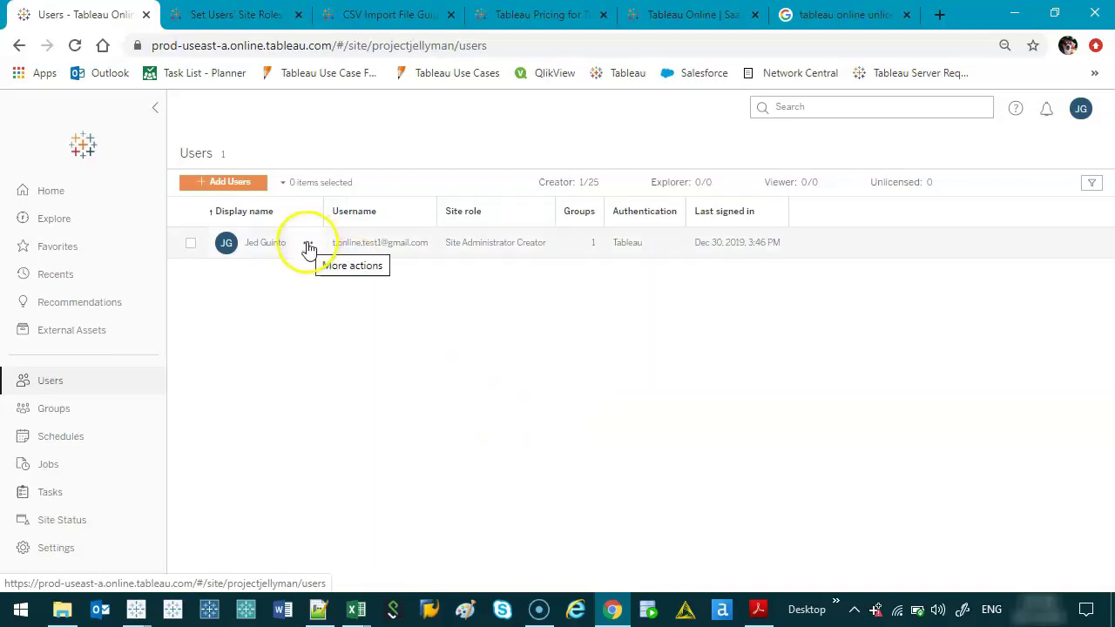
{"action": "left_click", "coordinate": [307, 244]}
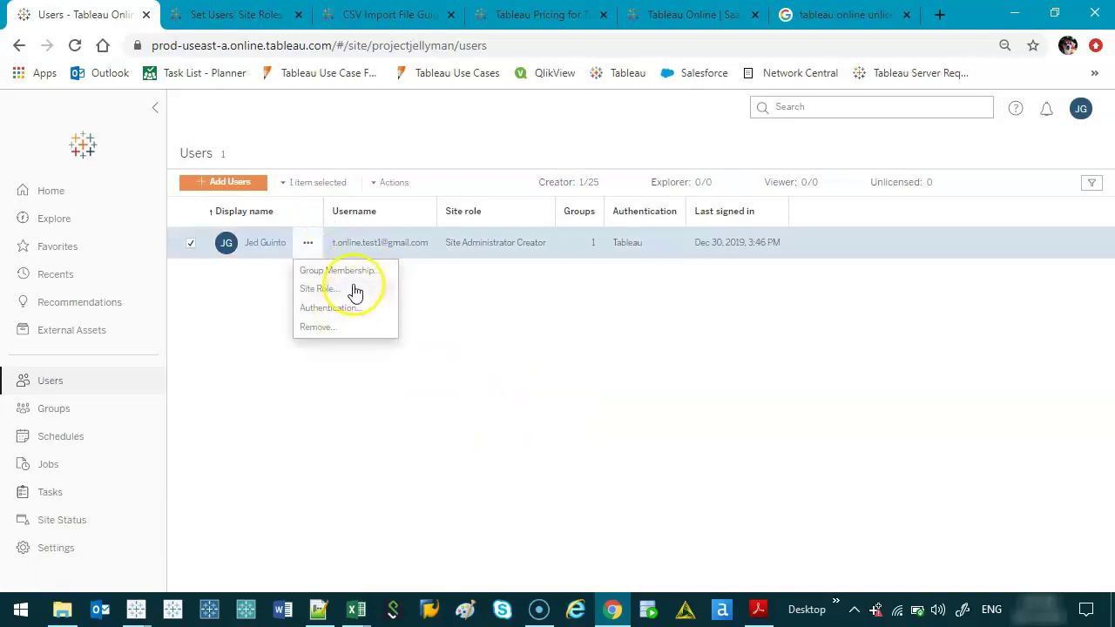
{"action": "left_click", "coordinate": [350, 291]}
{"action": "left_click", "coordinate": [534, 358]}
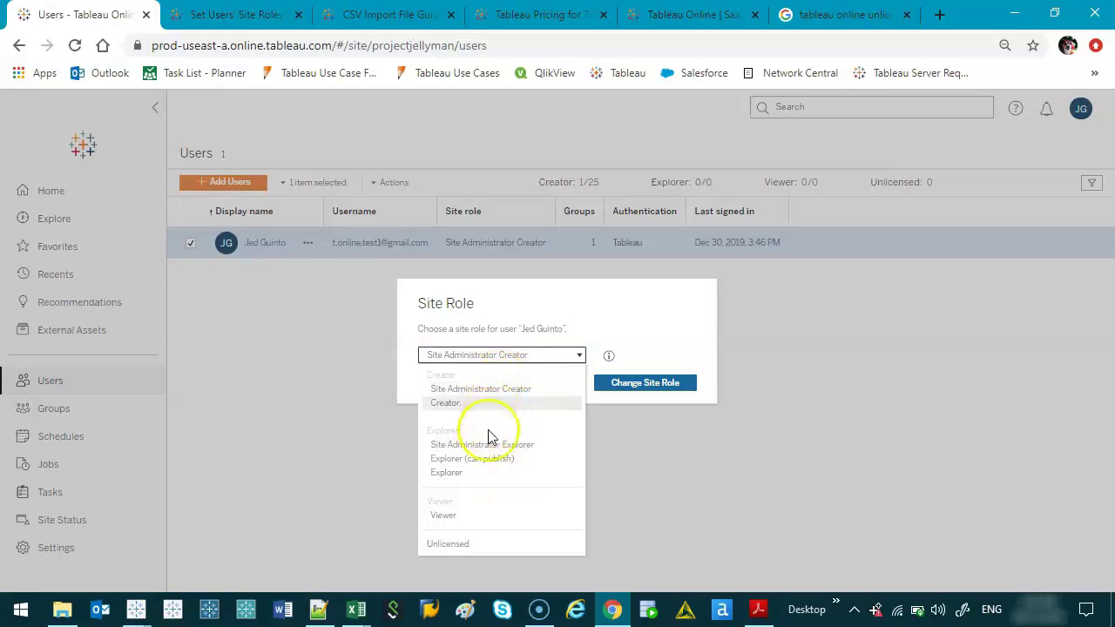
{"action": "left_click", "coordinate": [318, 454]}
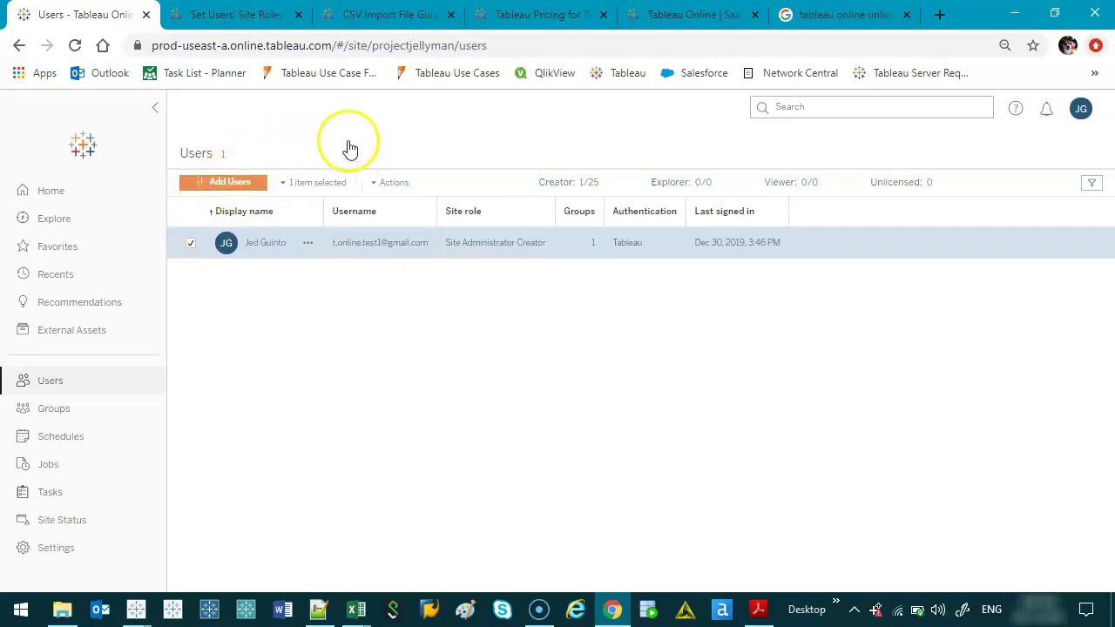
{"action": "left_click", "coordinate": [236, 185]}
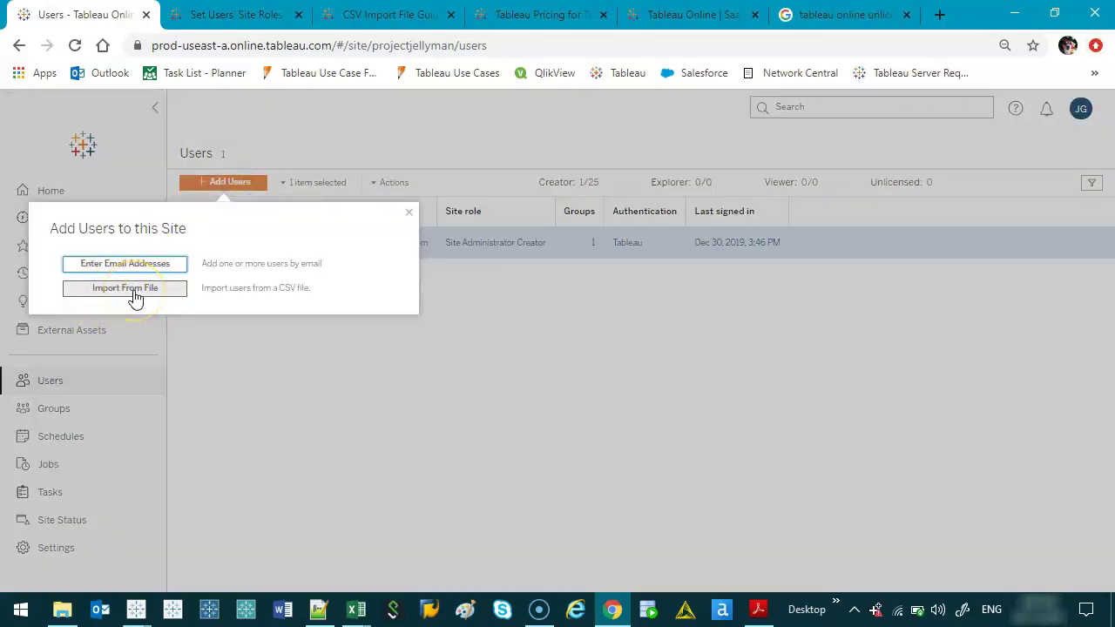
{"action": "left_click", "coordinate": [410, 214]}
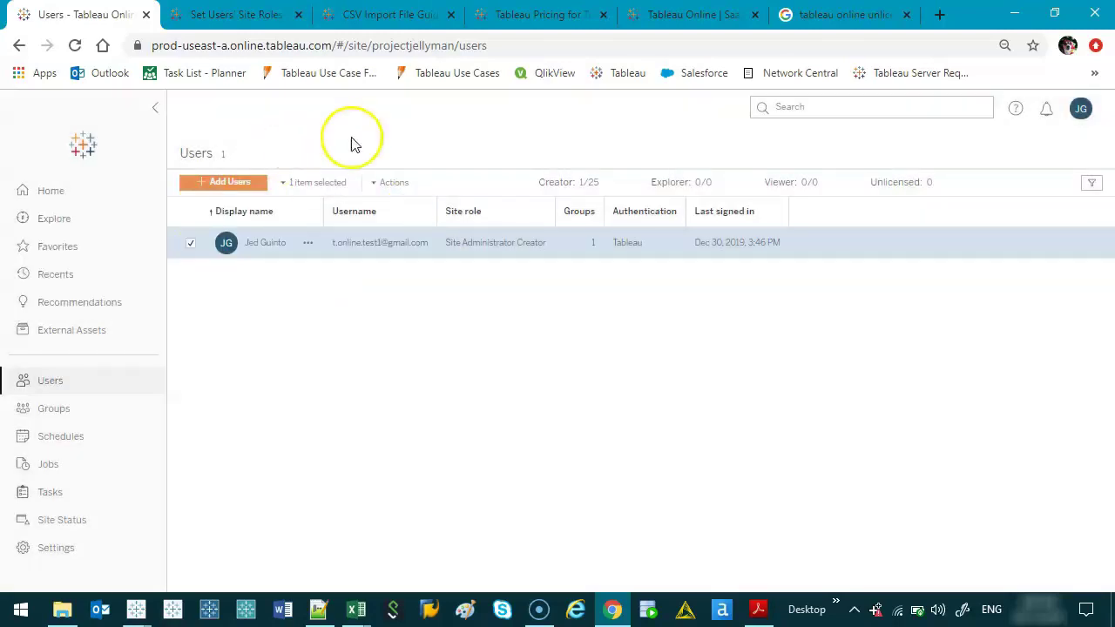
Step: Switch to the CSV Import File Guidelines article and scroll to its CSV import example
{"action": "left_click", "coordinate": [389, 15]}
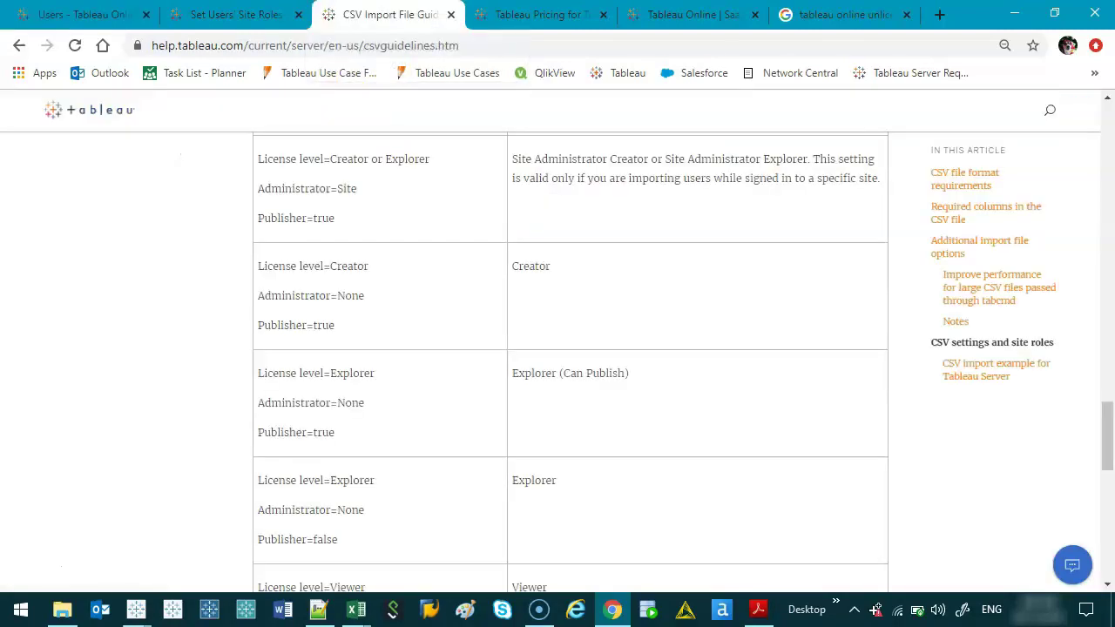
{"action": "scroll", "coordinate": [458, 427], "scroll_direction": "up", "scroll_amount": 15}
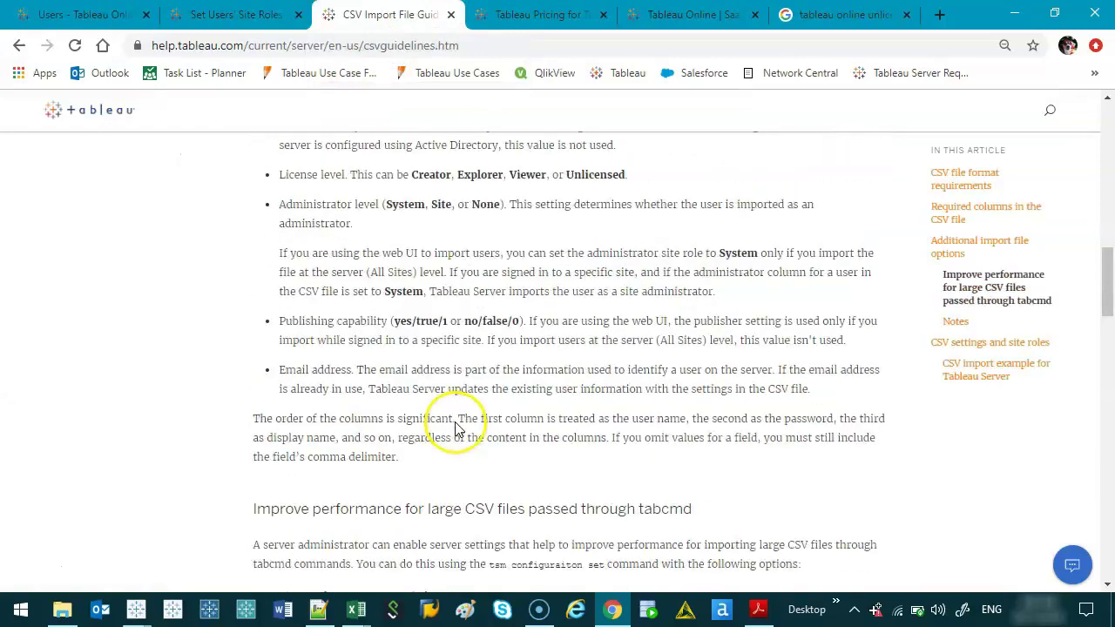
{"action": "scroll", "coordinate": [458, 429], "scroll_direction": "up", "scroll_amount": 3}
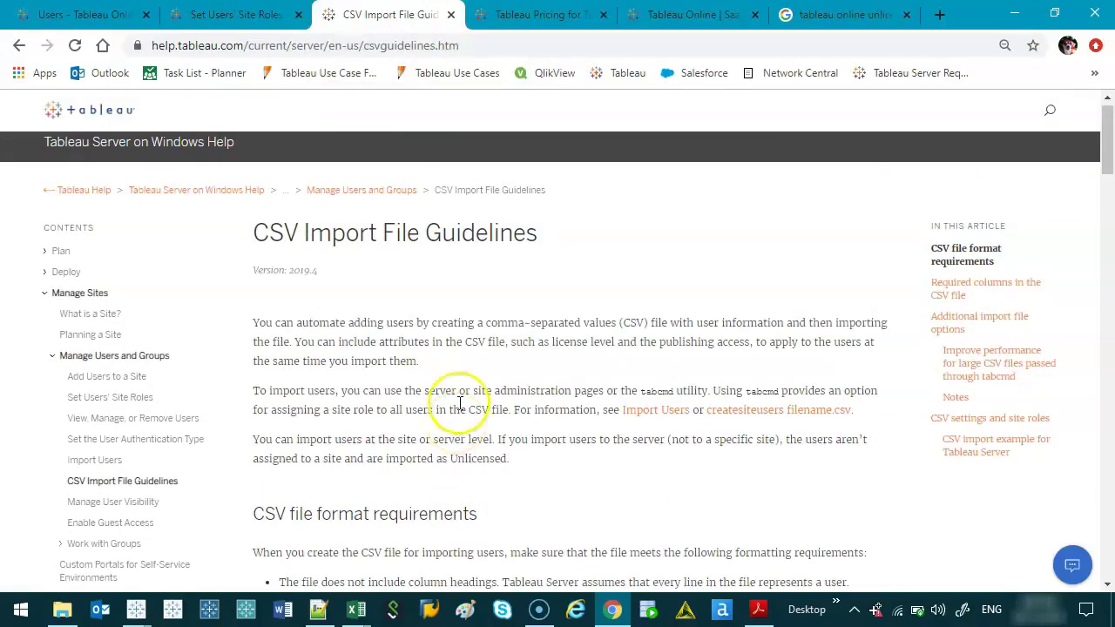
{"action": "scroll", "coordinate": [548, 403], "scroll_direction": "down", "scroll_amount": 18}
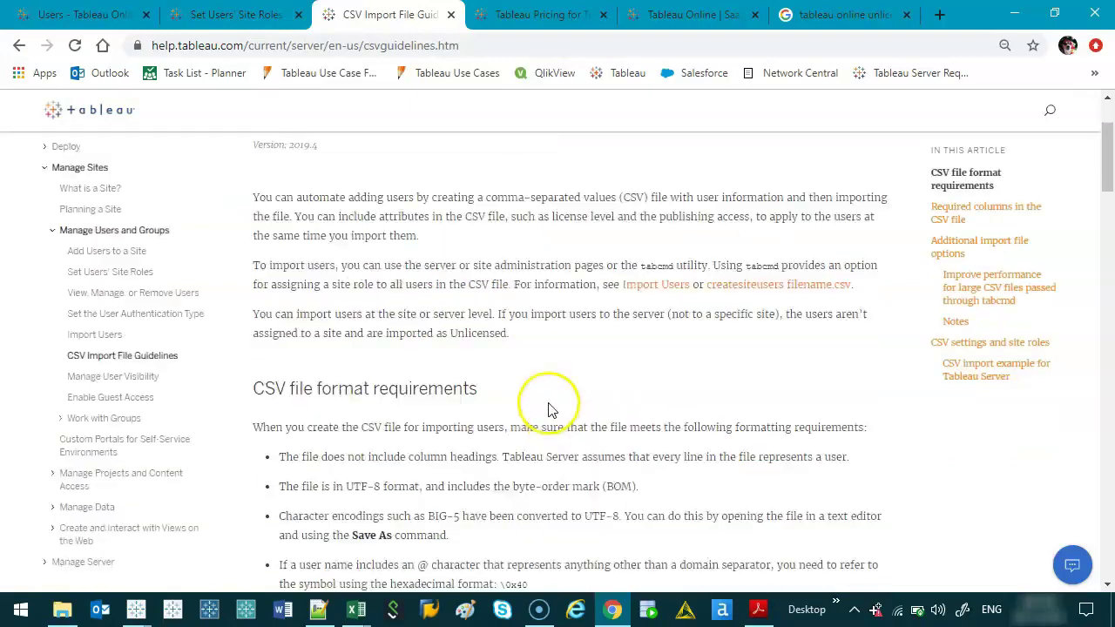
{"action": "left_click_drag", "start_coordinate": [1107, 417], "coordinate": [1109, 494]}
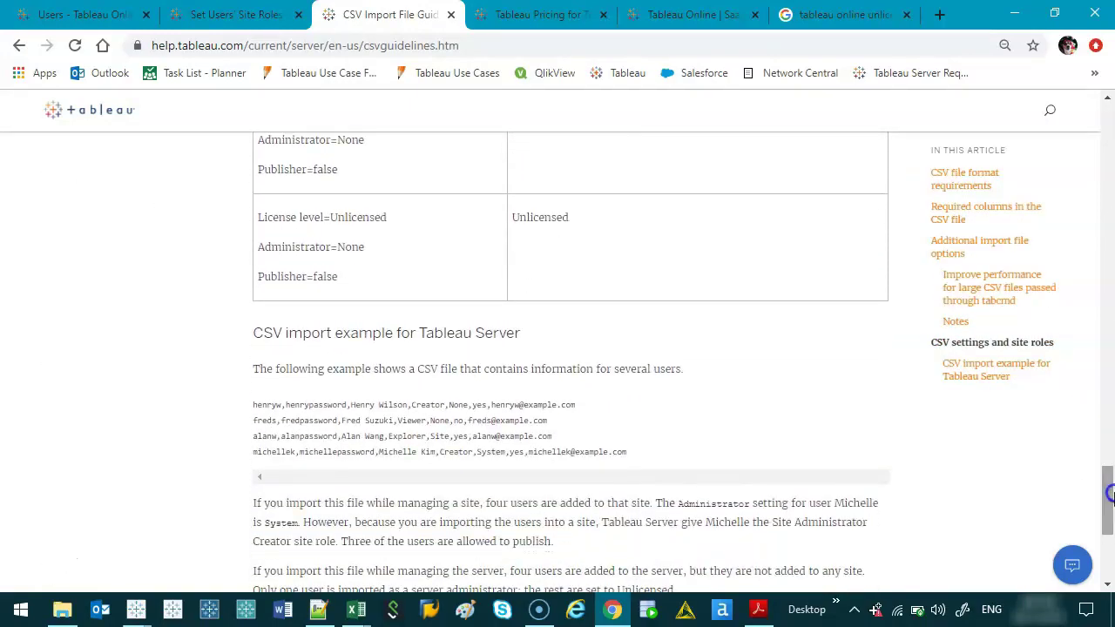
{"action": "left_click_drag", "start_coordinate": [638, 453], "coordinate": [592, 399]}
{"action": "left_click", "coordinate": [331, 456]}
Step: Highlight the user name, password and display name fields of the first CSV line, then the example heading
{"action": "double_click", "coordinate": [264, 404]}
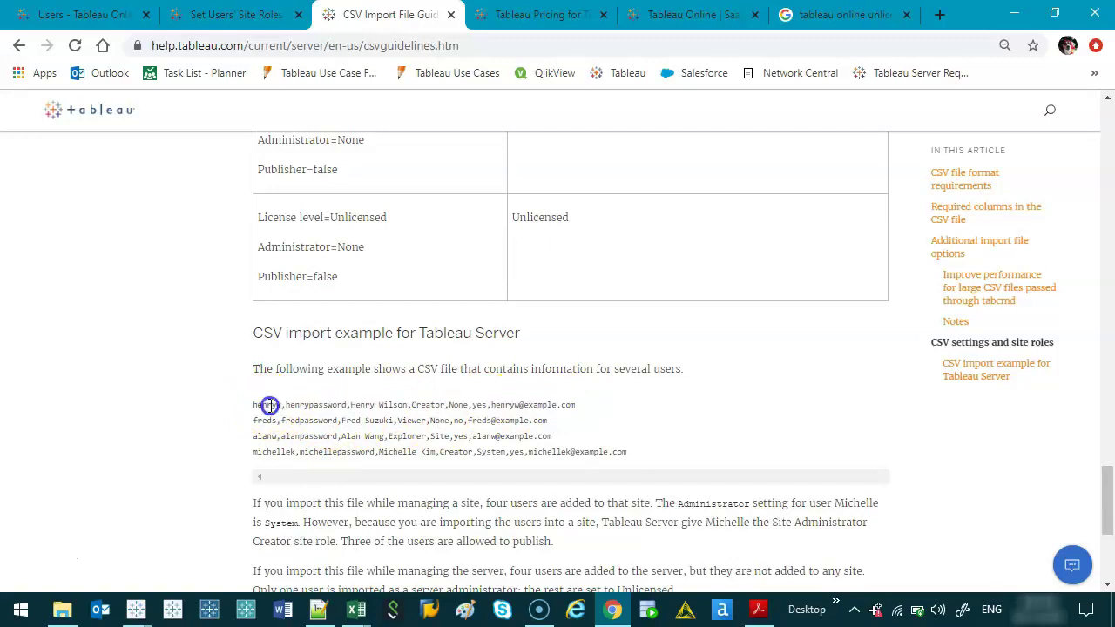
{"action": "double_click", "coordinate": [316, 404]}
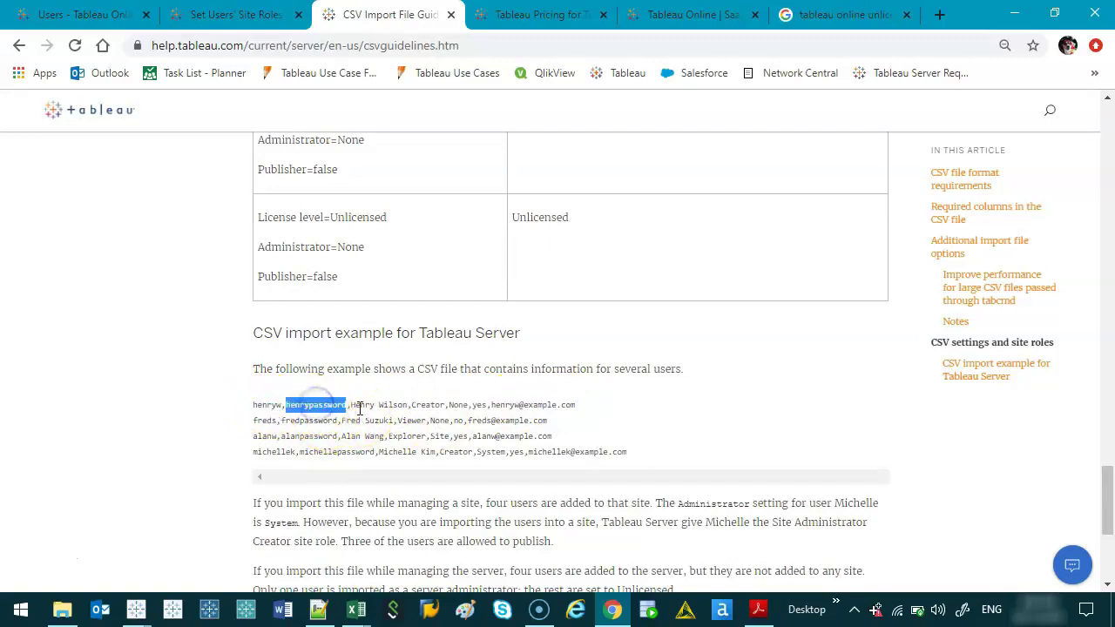
{"action": "double_click", "coordinate": [362, 404]}
{"action": "double_click", "coordinate": [409, 404]}
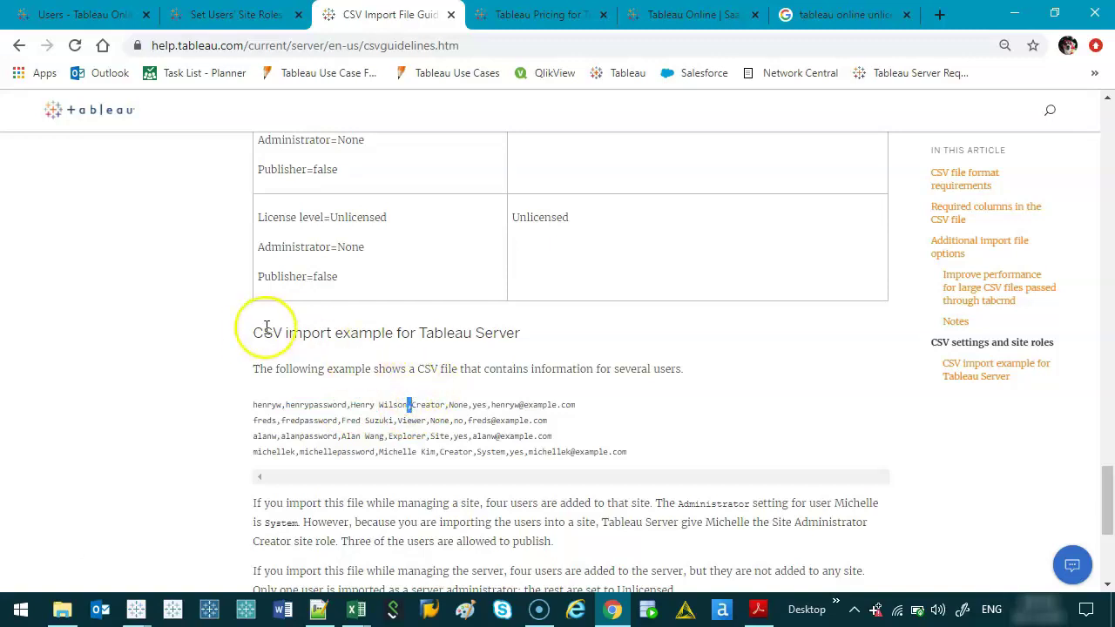
{"action": "triple_click", "coordinate": [262, 330]}
{"action": "left_click", "coordinate": [264, 333]}
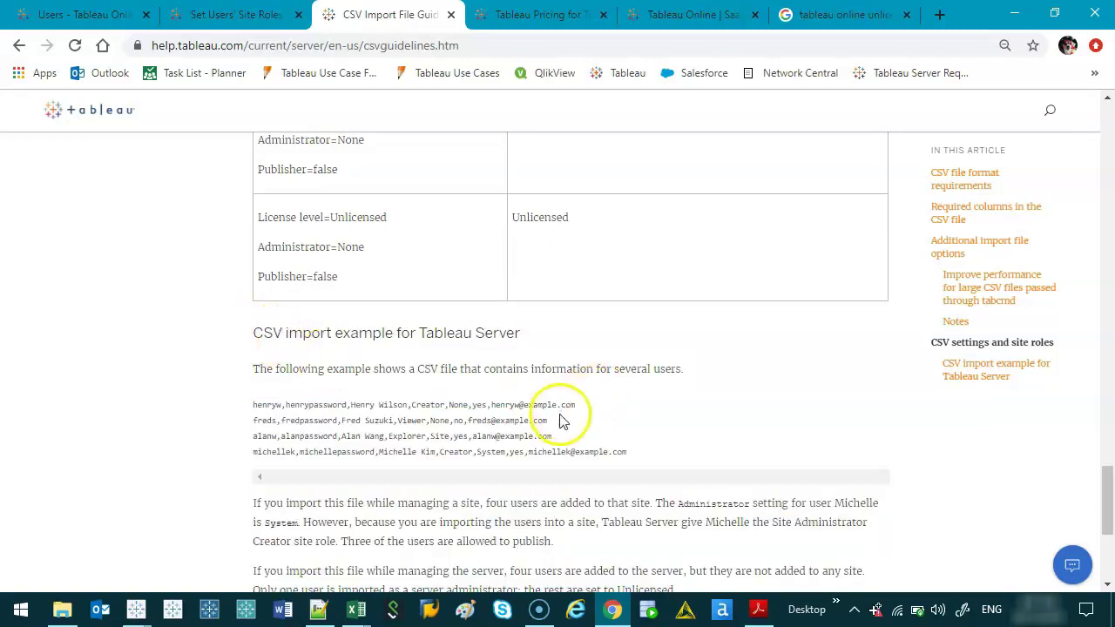
Step: Highlight the first two rows of the CSV settings and site-roles table, then scroll to the article's end
{"action": "scroll", "coordinate": [482, 406], "scroll_direction": "up", "scroll_amount": 10}
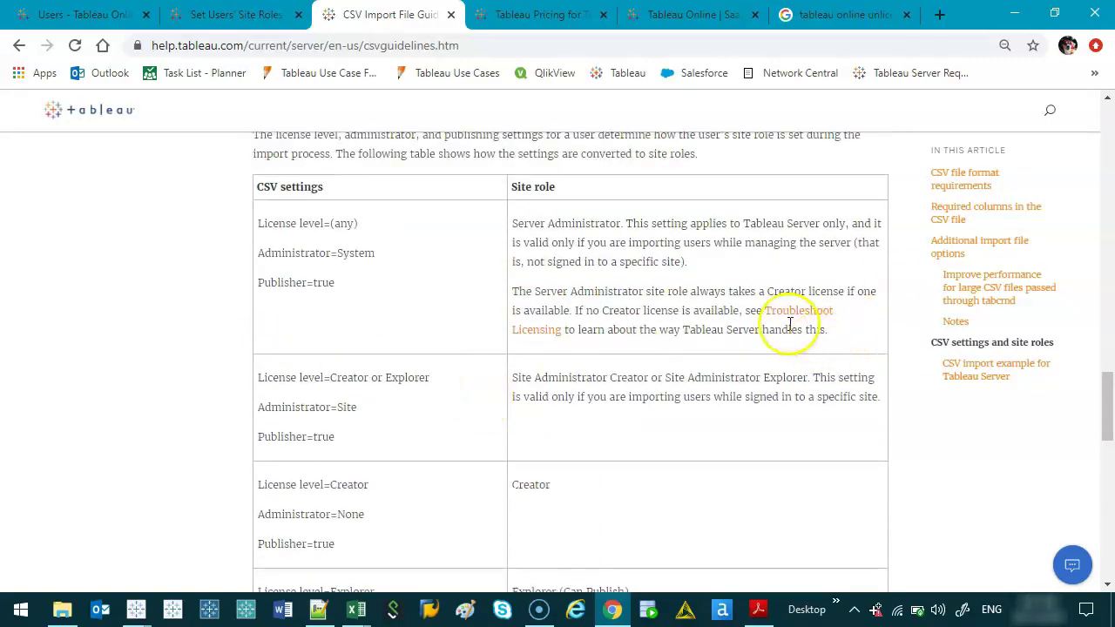
{"action": "left_click_drag", "start_coordinate": [257, 224], "coordinate": [378, 443]}
{"action": "left_click", "coordinate": [369, 435]}
{"action": "scroll", "coordinate": [393, 427], "scroll_direction": "down", "scroll_amount": 4}
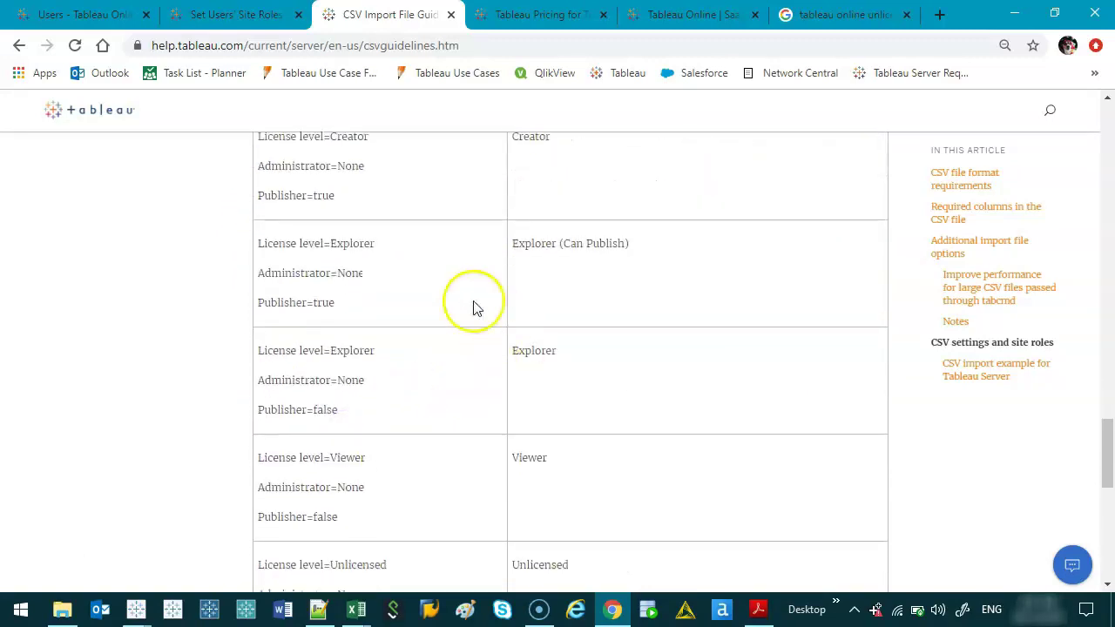
{"action": "scroll", "coordinate": [398, 267], "scroll_direction": "down", "scroll_amount": 4}
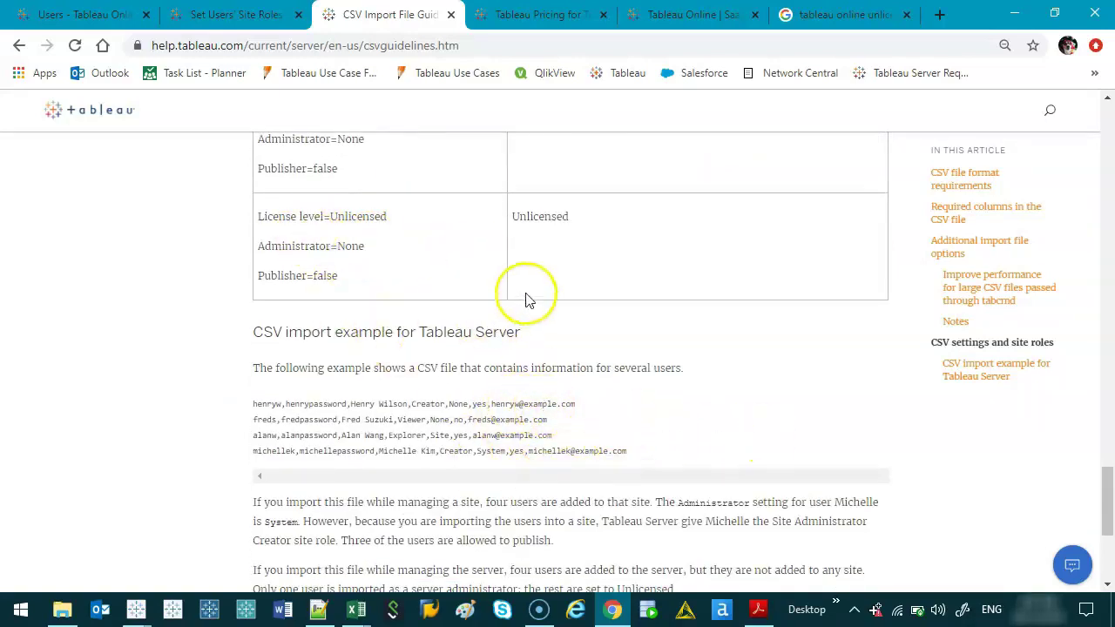
{"action": "scroll", "coordinate": [523, 293], "scroll_direction": "up", "scroll_amount": 10}
{"action": "scroll", "coordinate": [465, 332], "scroll_direction": "up", "scroll_amount": 1}
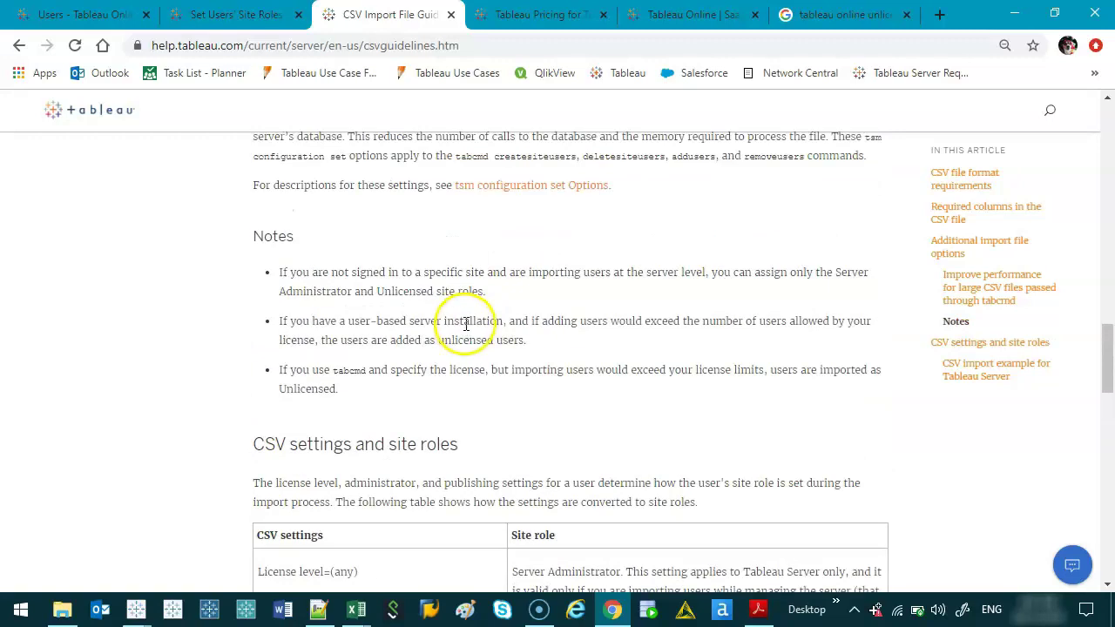
{"action": "scroll", "coordinate": [467, 324], "scroll_direction": "down", "scroll_amount": 12}
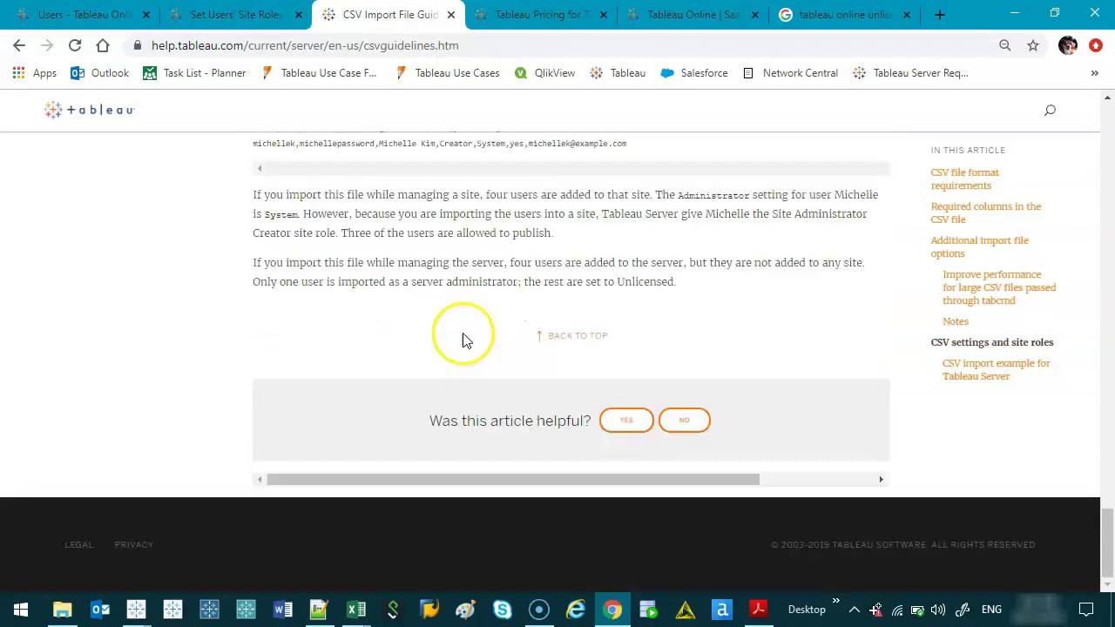